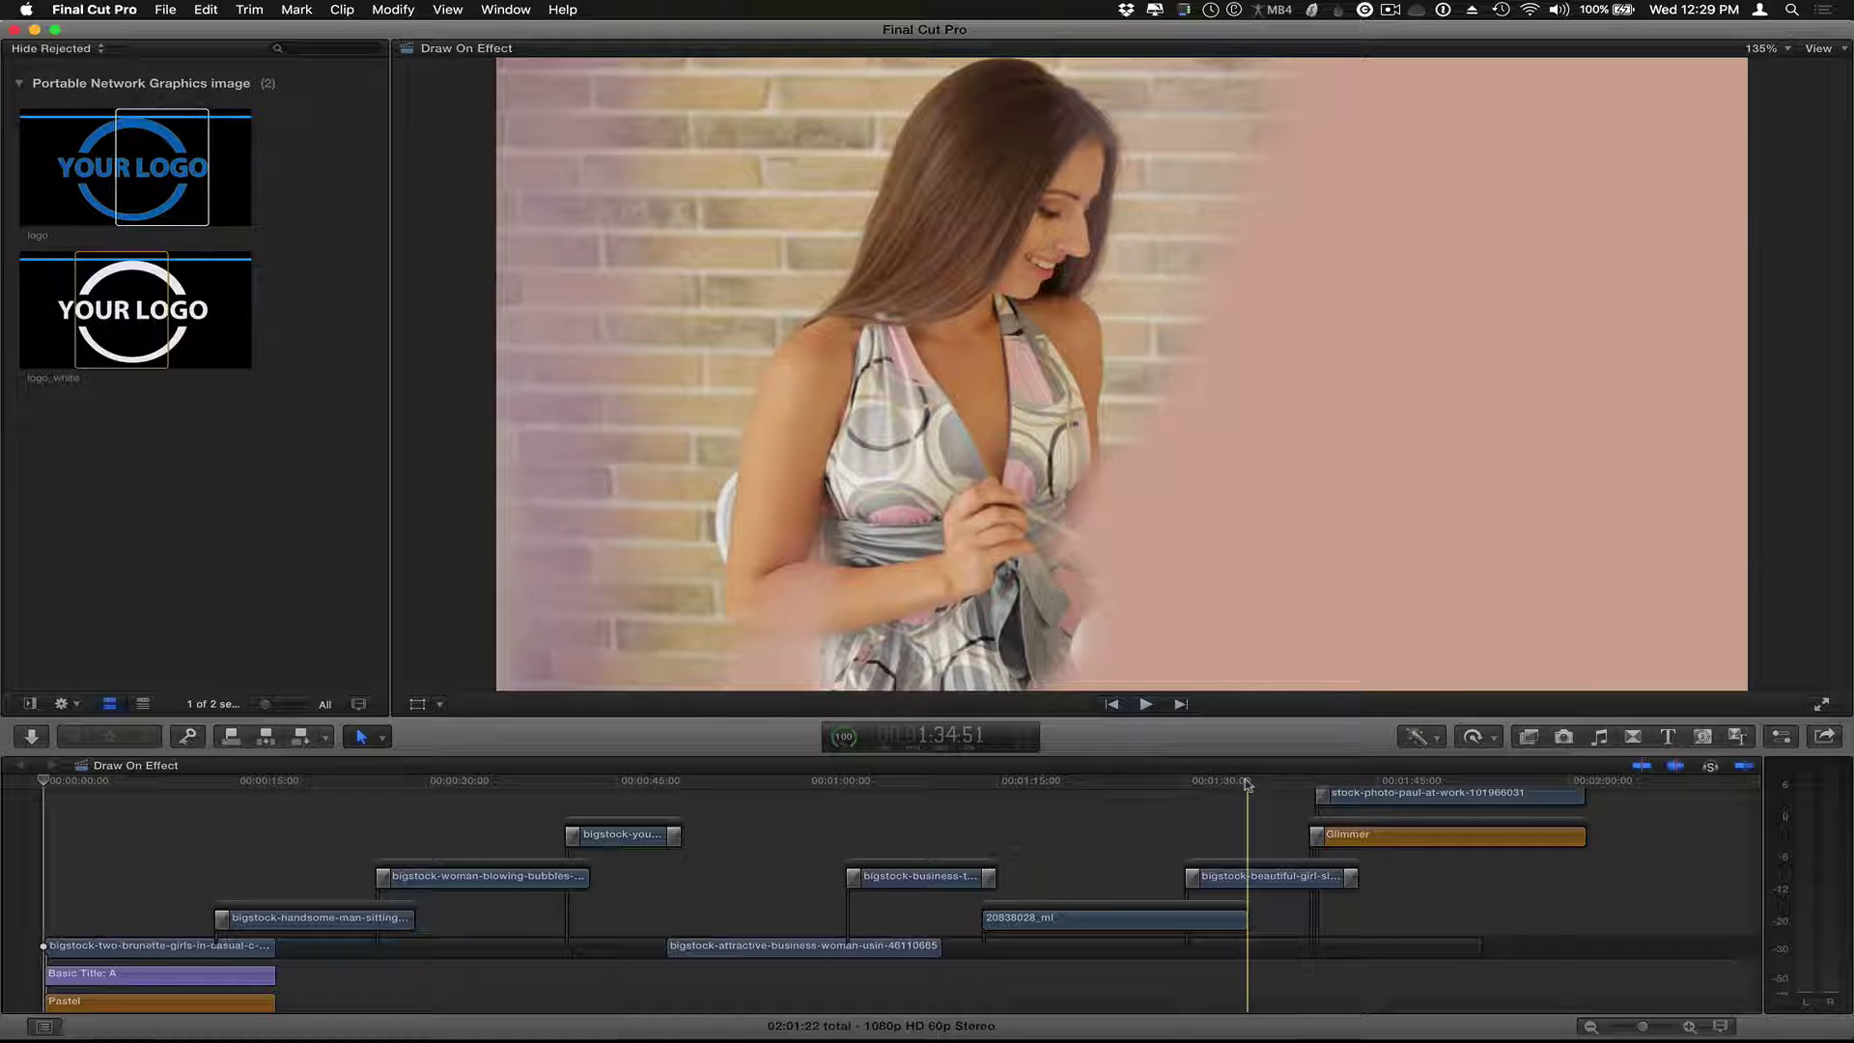
# - Preview the Draw On Effect on the beautiful-girl cafe clip and on the office photo clip with the blue logo
pyautogui.click(1251, 876)
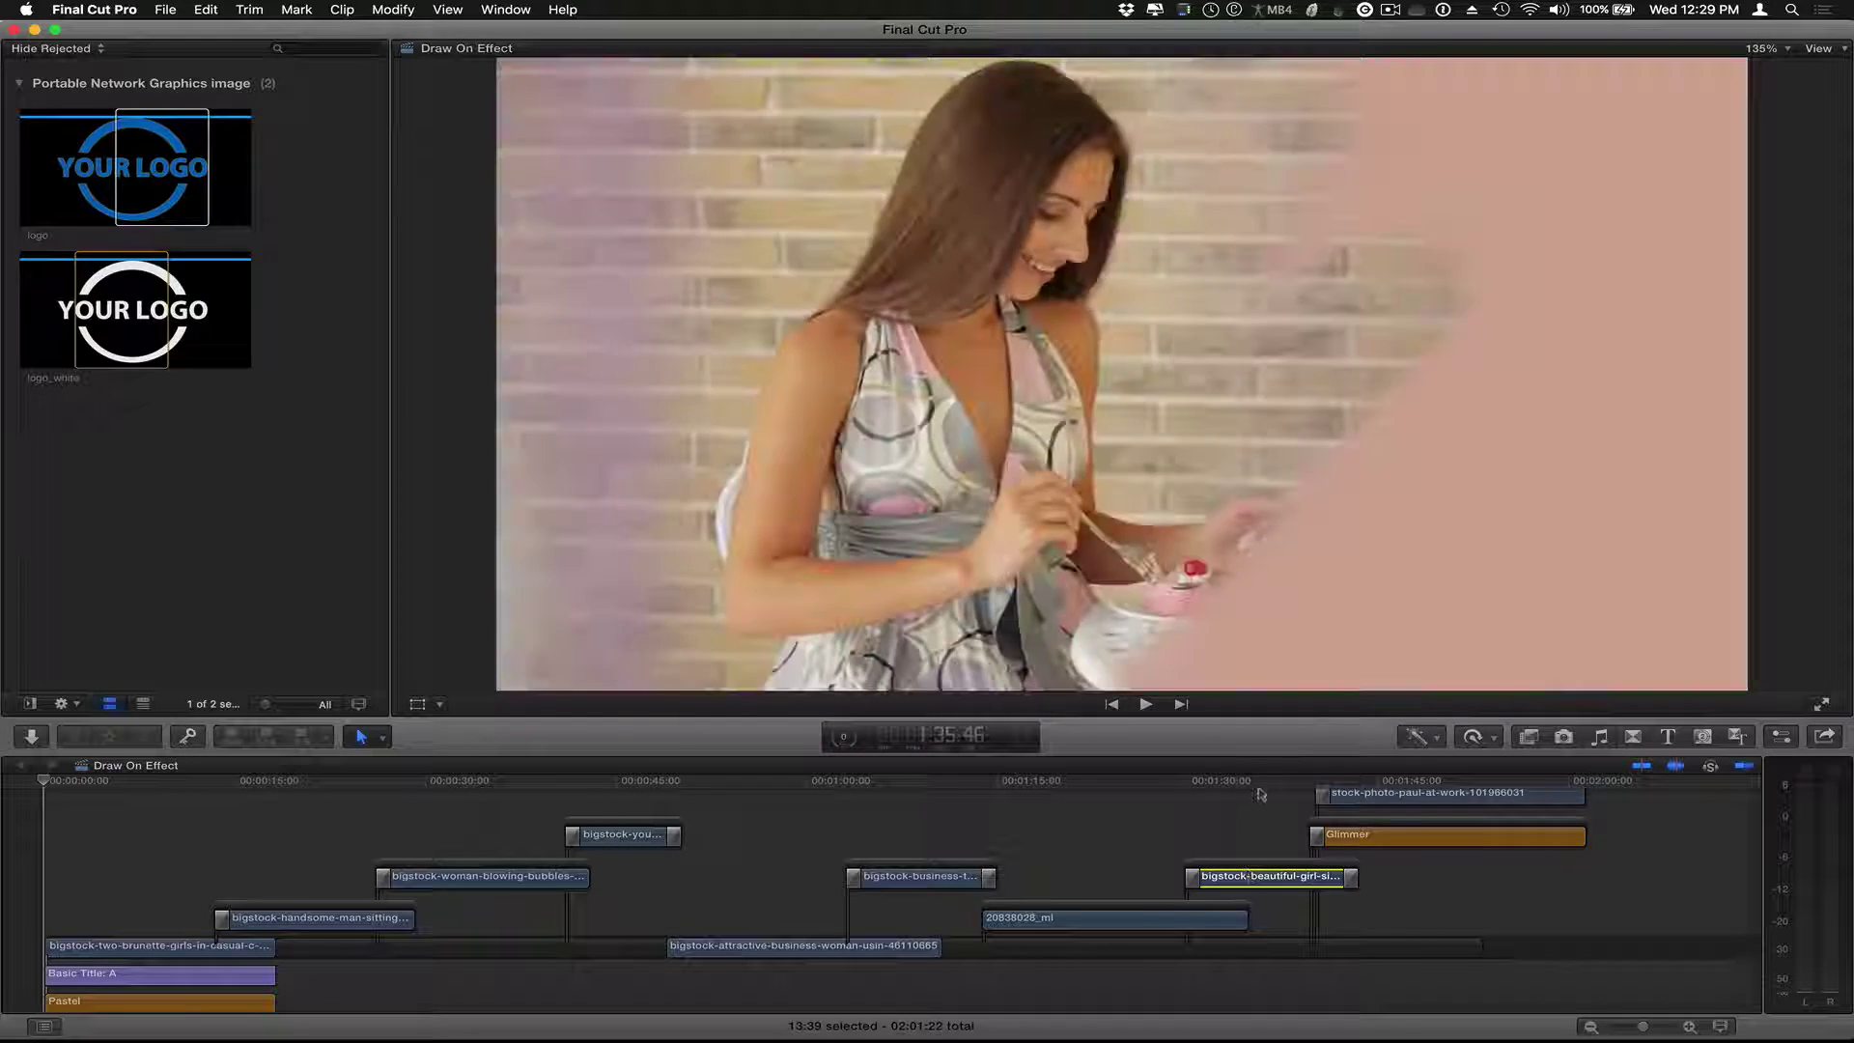
pyautogui.click(1251, 781)
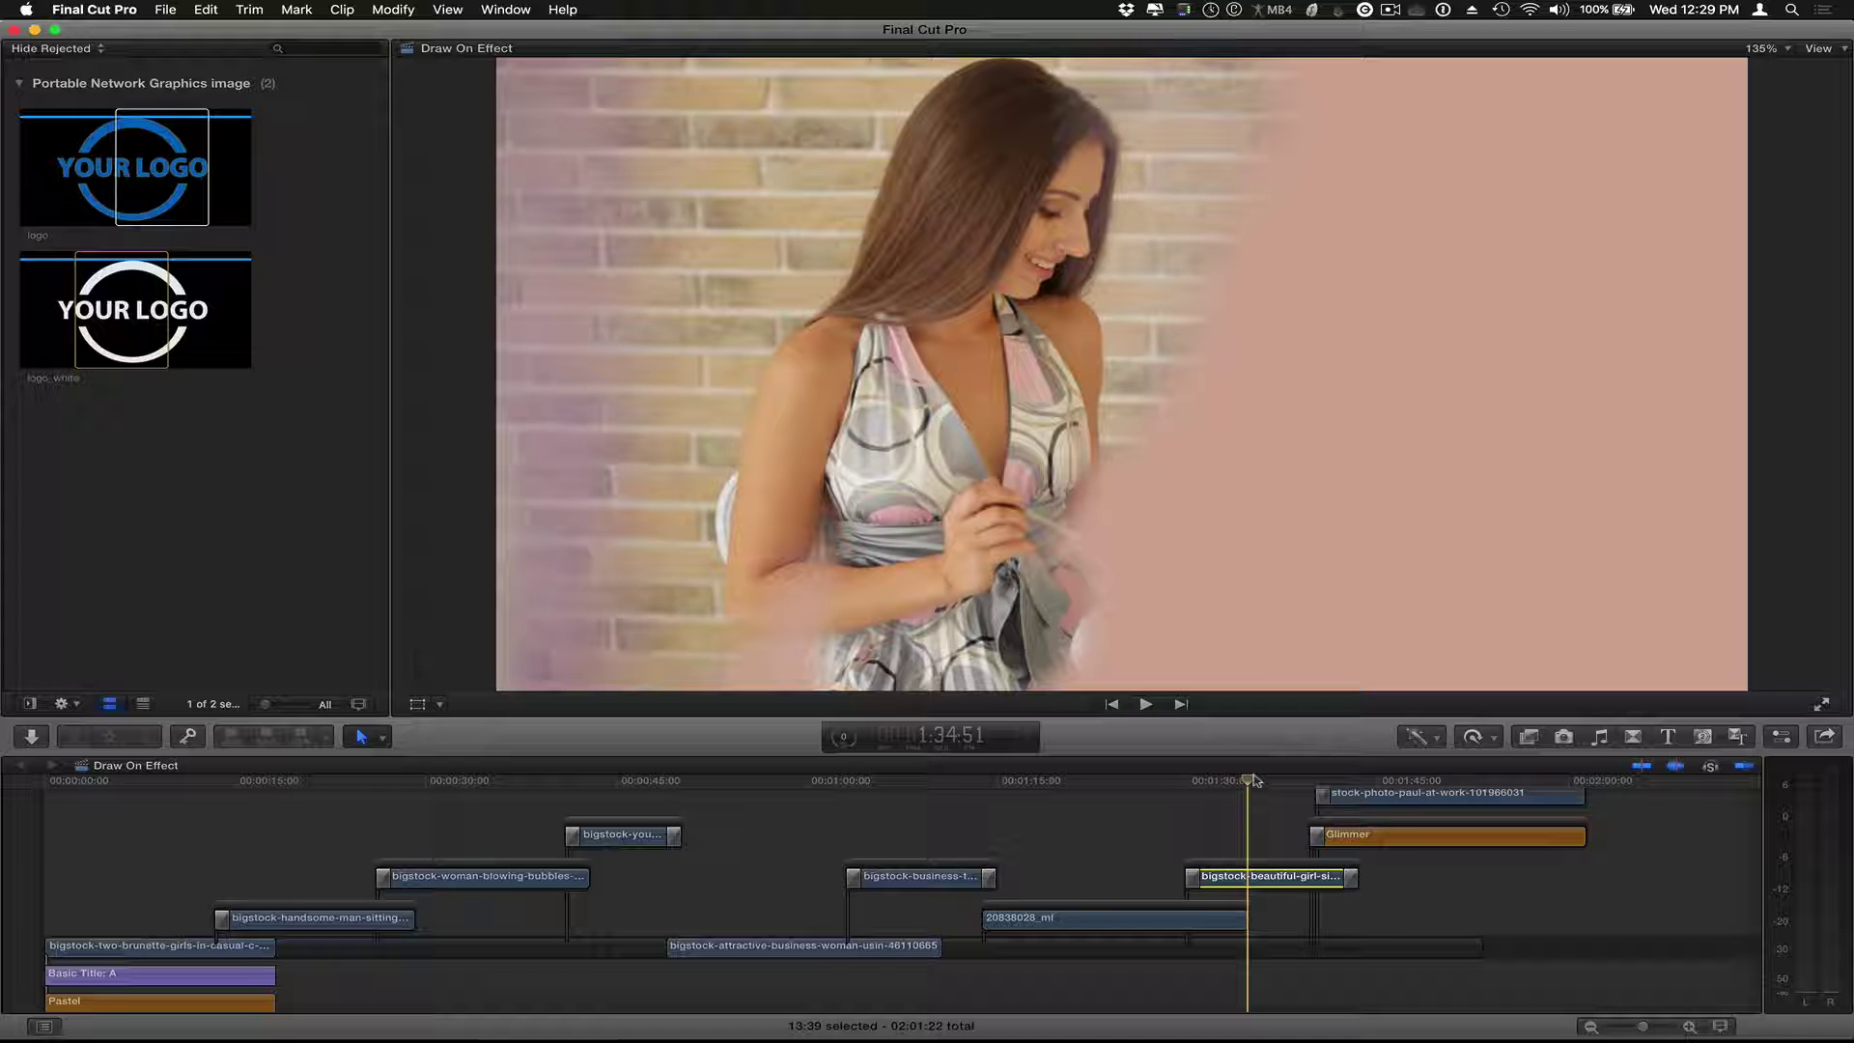
pyautogui.scroll(3, 1256, 792)
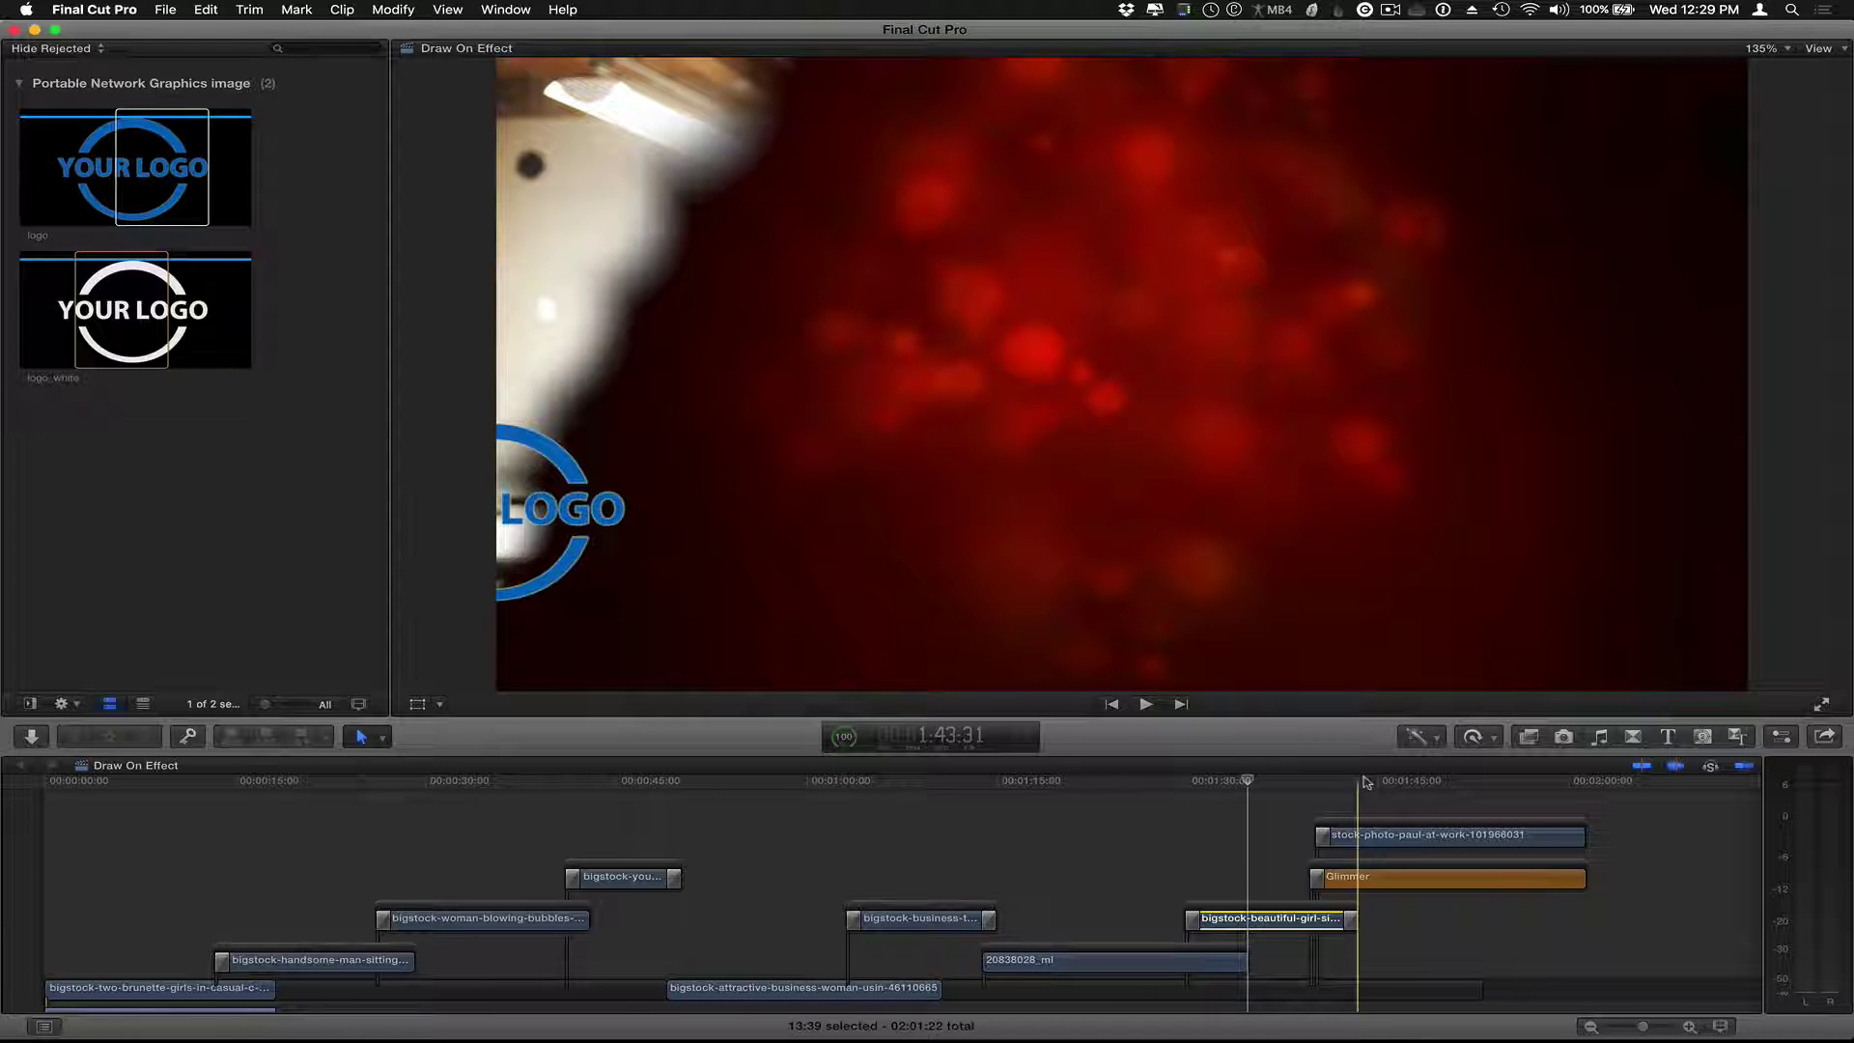
pyautogui.click(1377, 782)
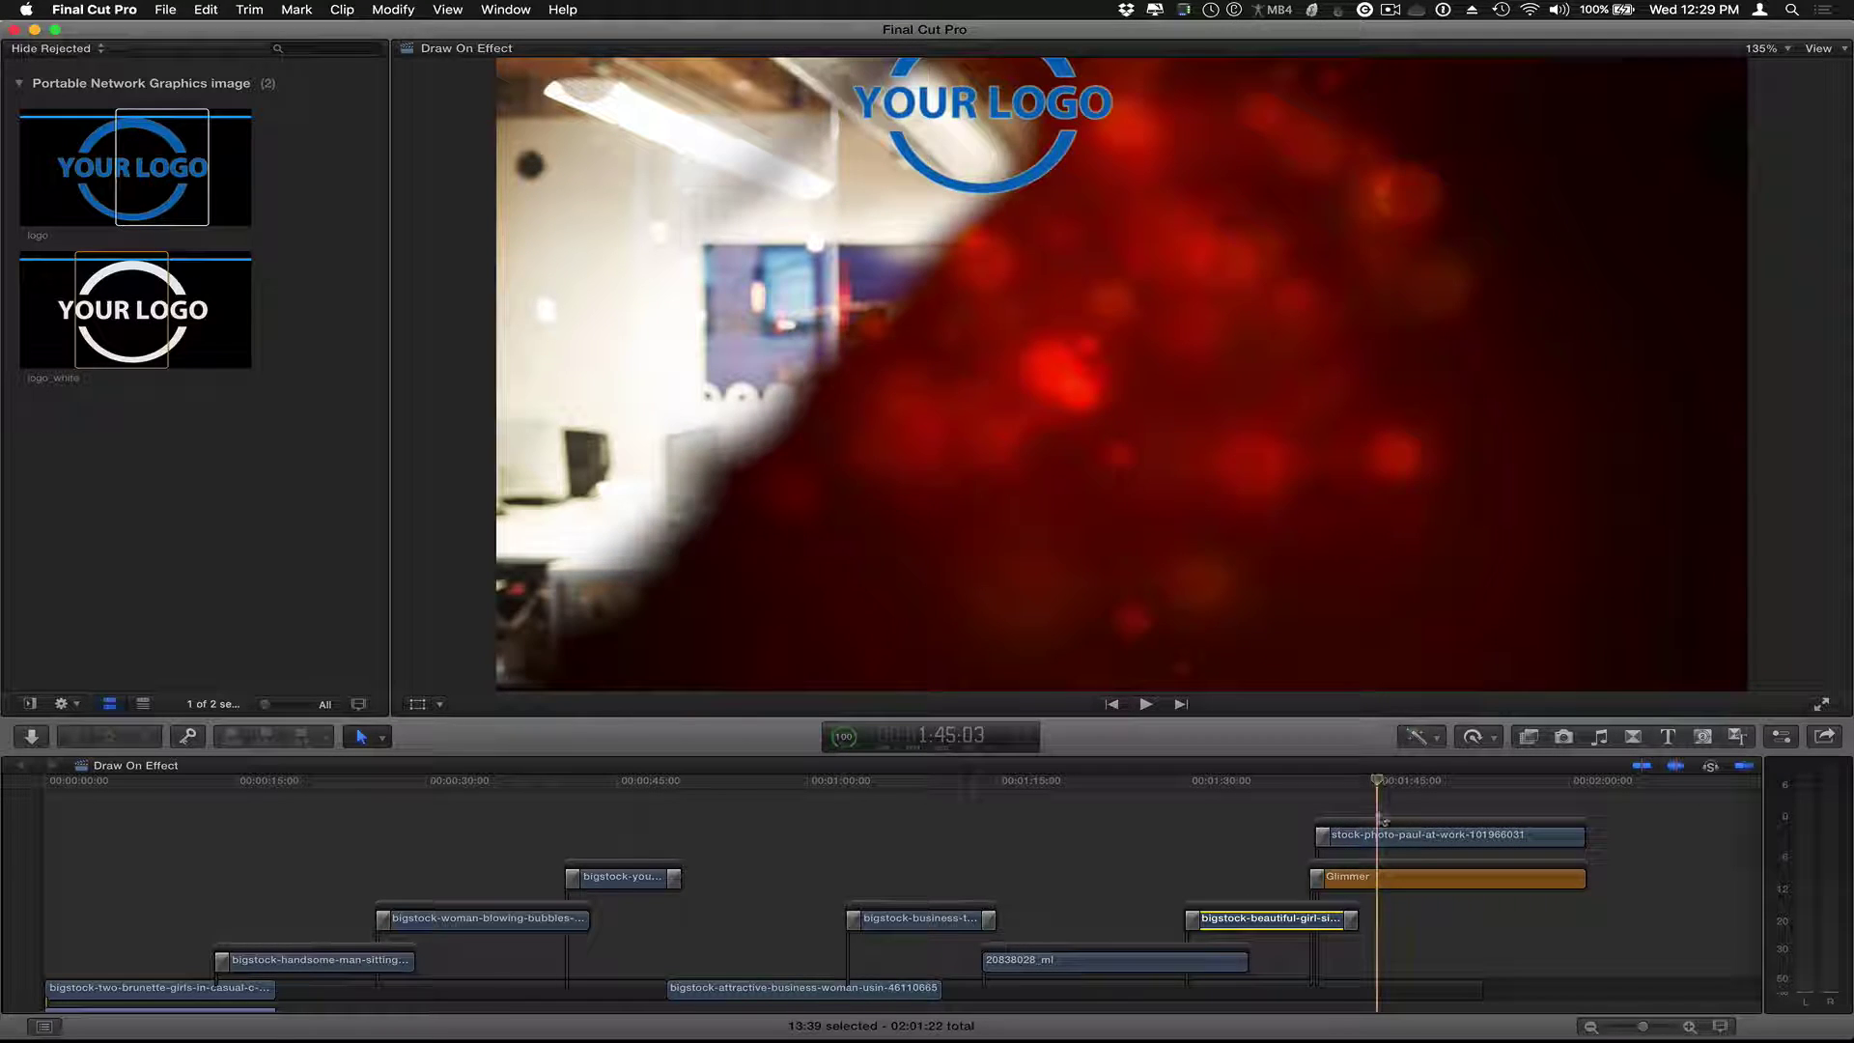
# - Show the inspector for the two-brunette-girls clip and view the Tool Type options of its Draw On Effect
pyautogui.click(126, 783)
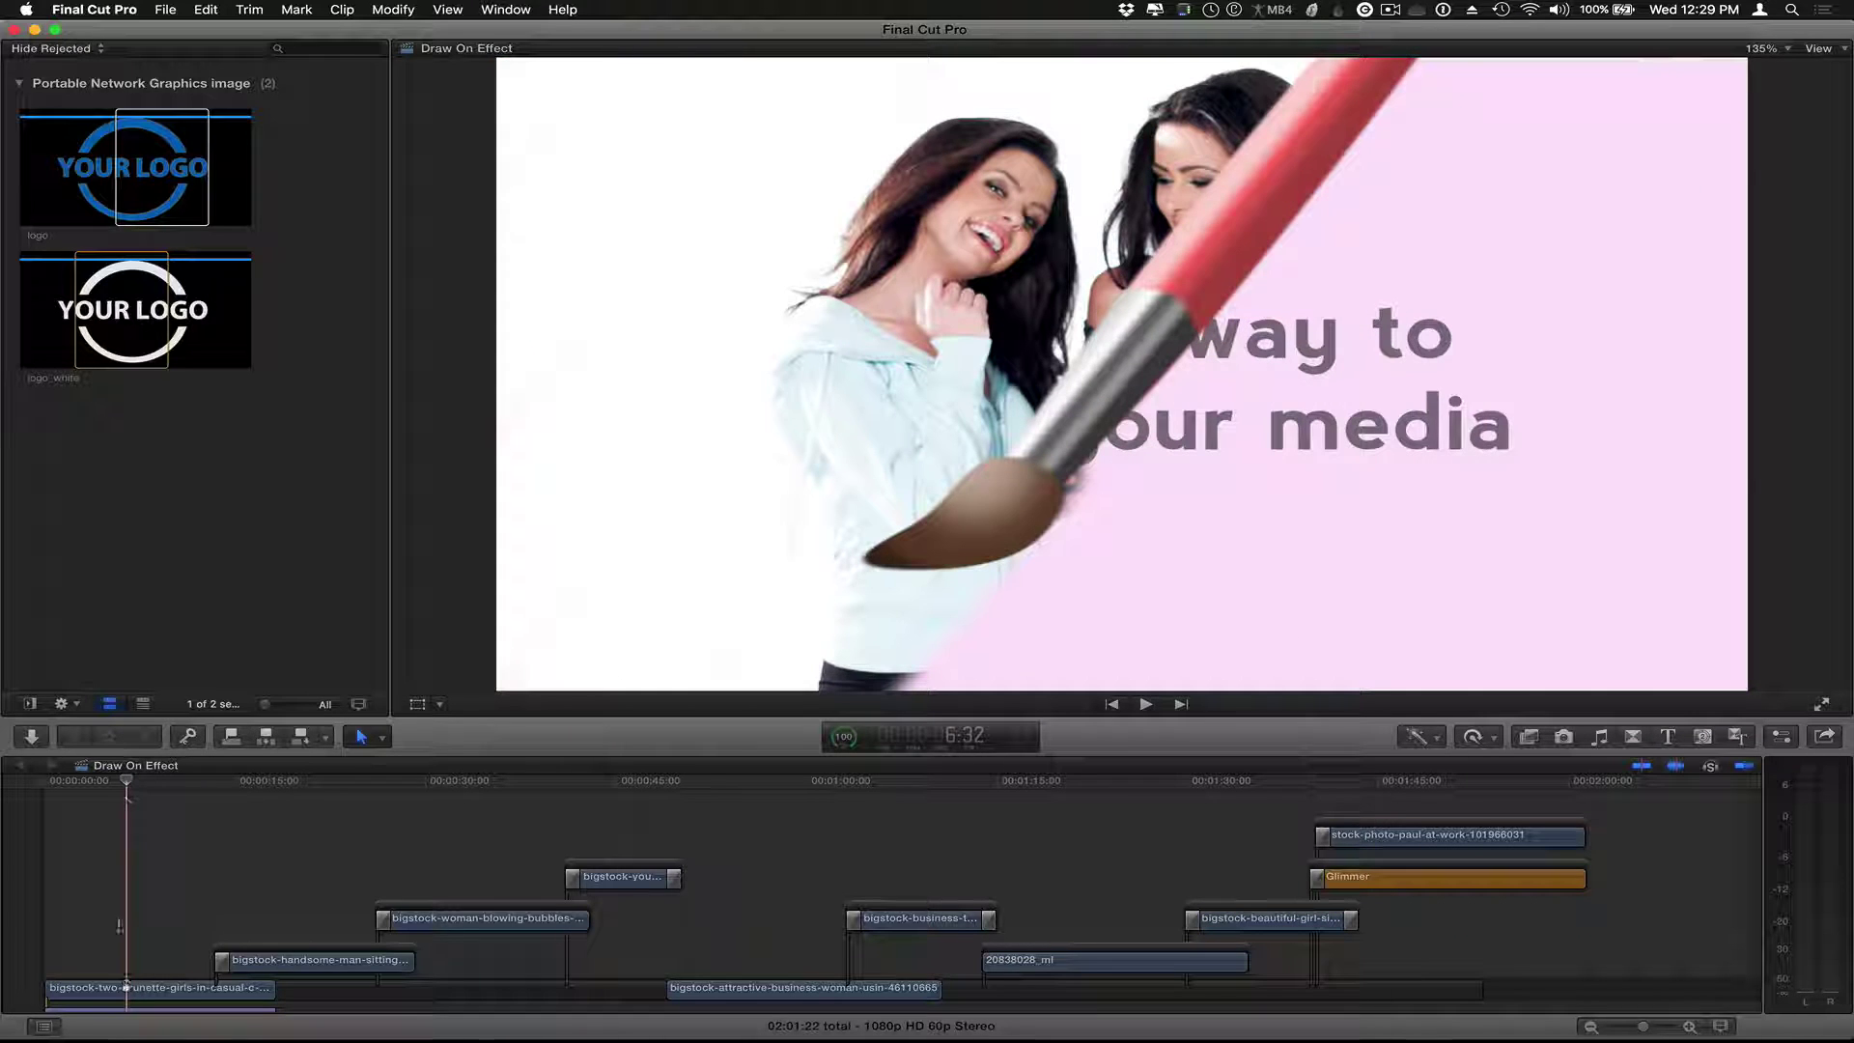
pyautogui.click(121, 988)
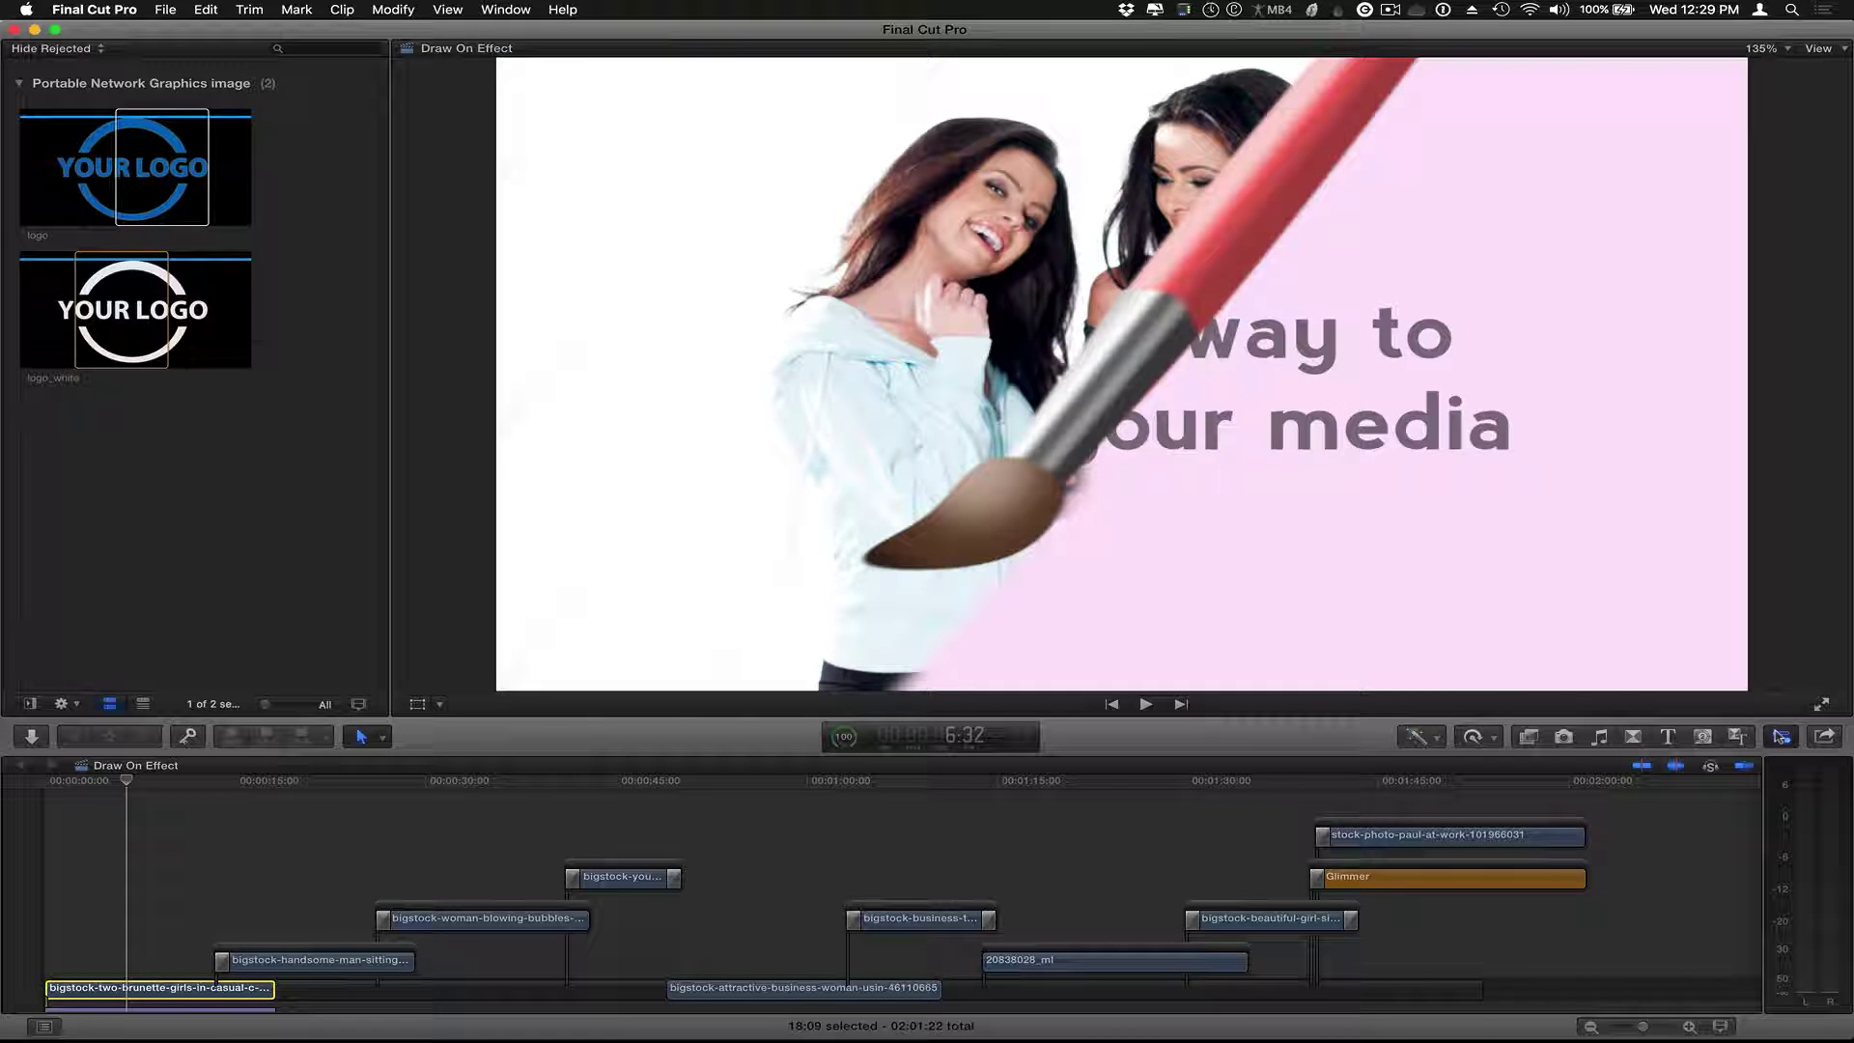
pyautogui.press('super+4')
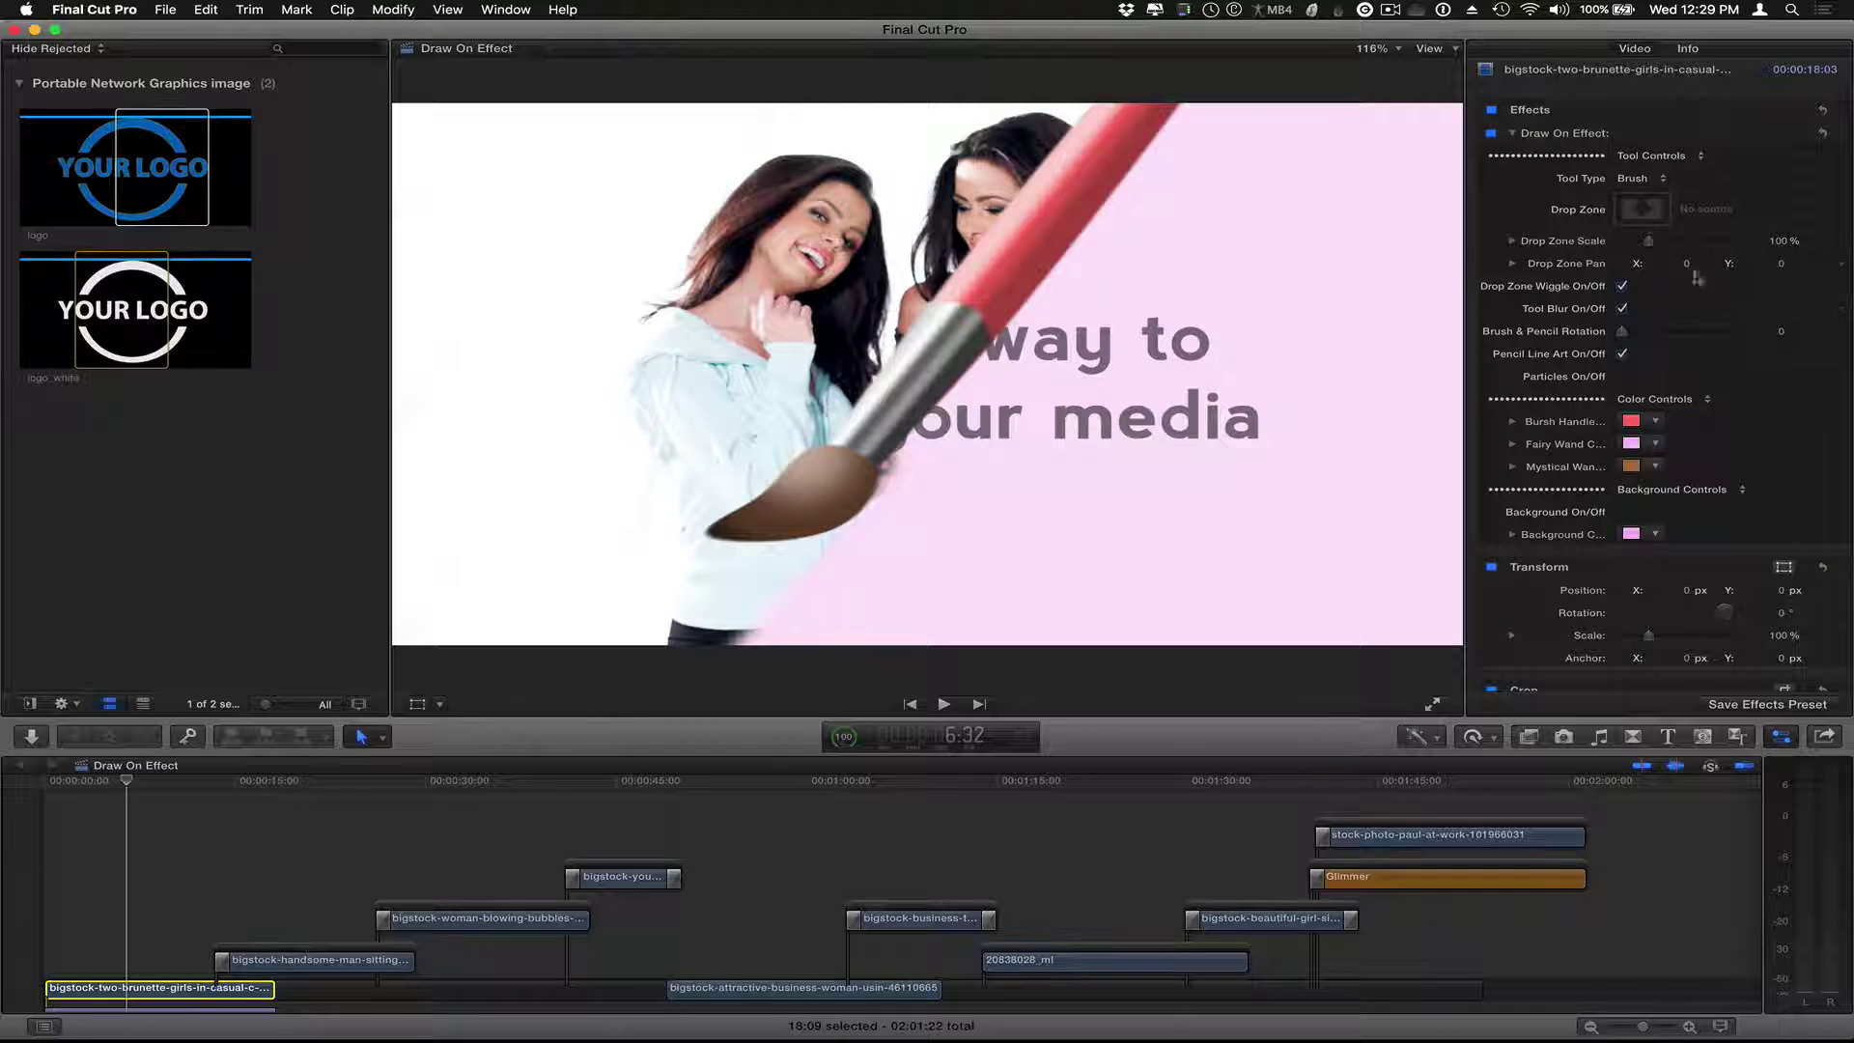
pyautogui.click(1636, 179)
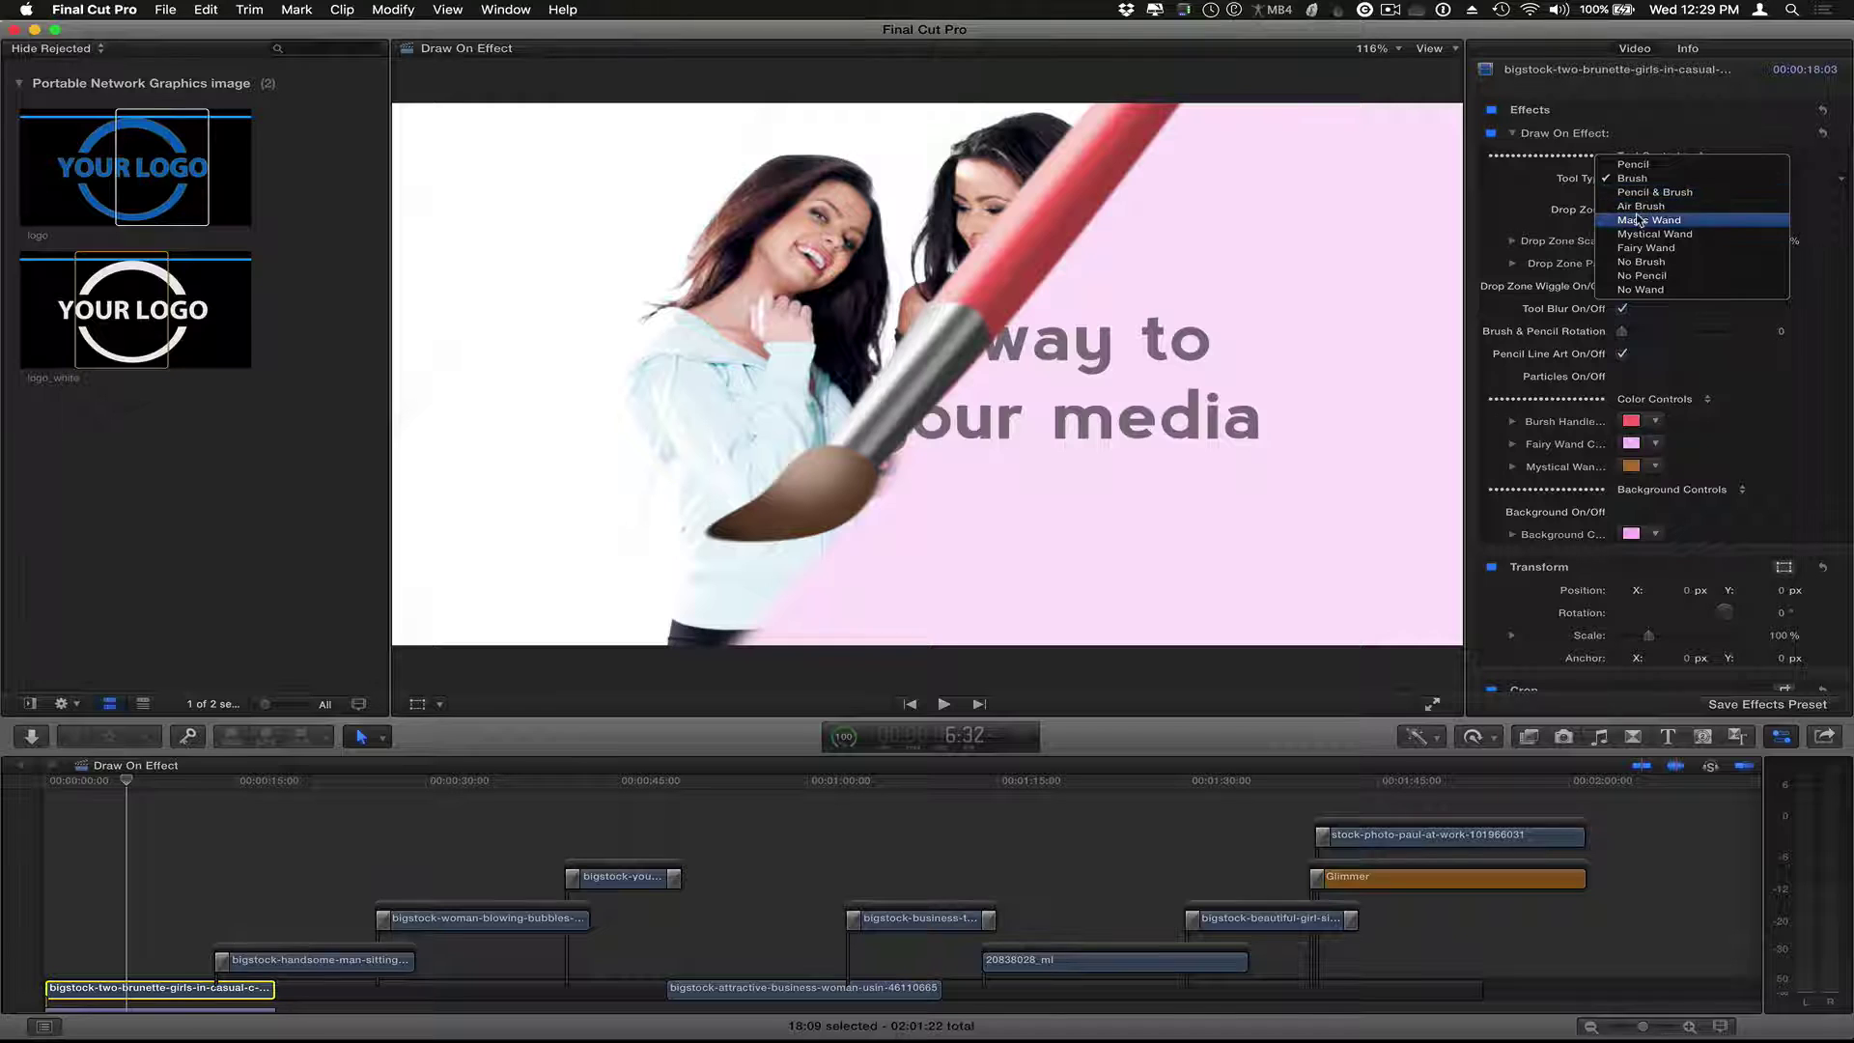
pyautogui.click(1580, 197)
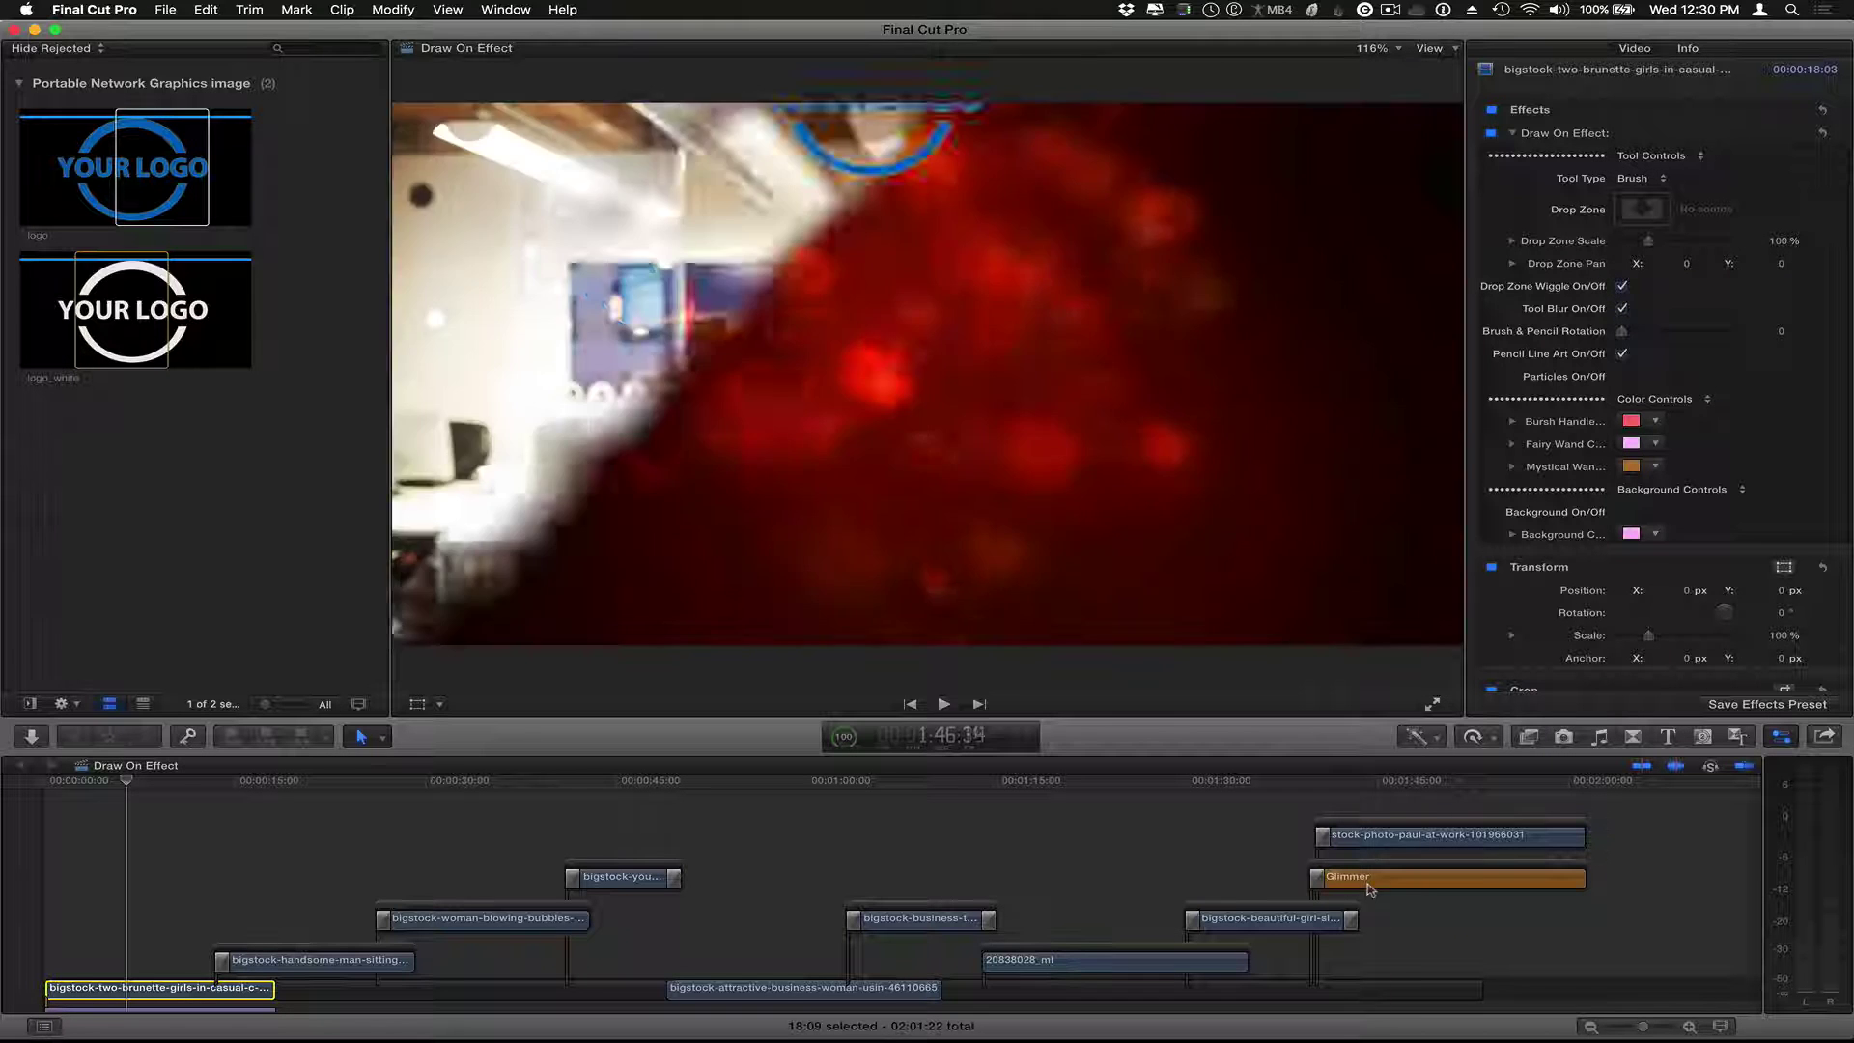
# - Examine the Draw On Effect tool settings of the office photo clip and of the 20838028_ml wedding clip
pyautogui.click(1402, 834)
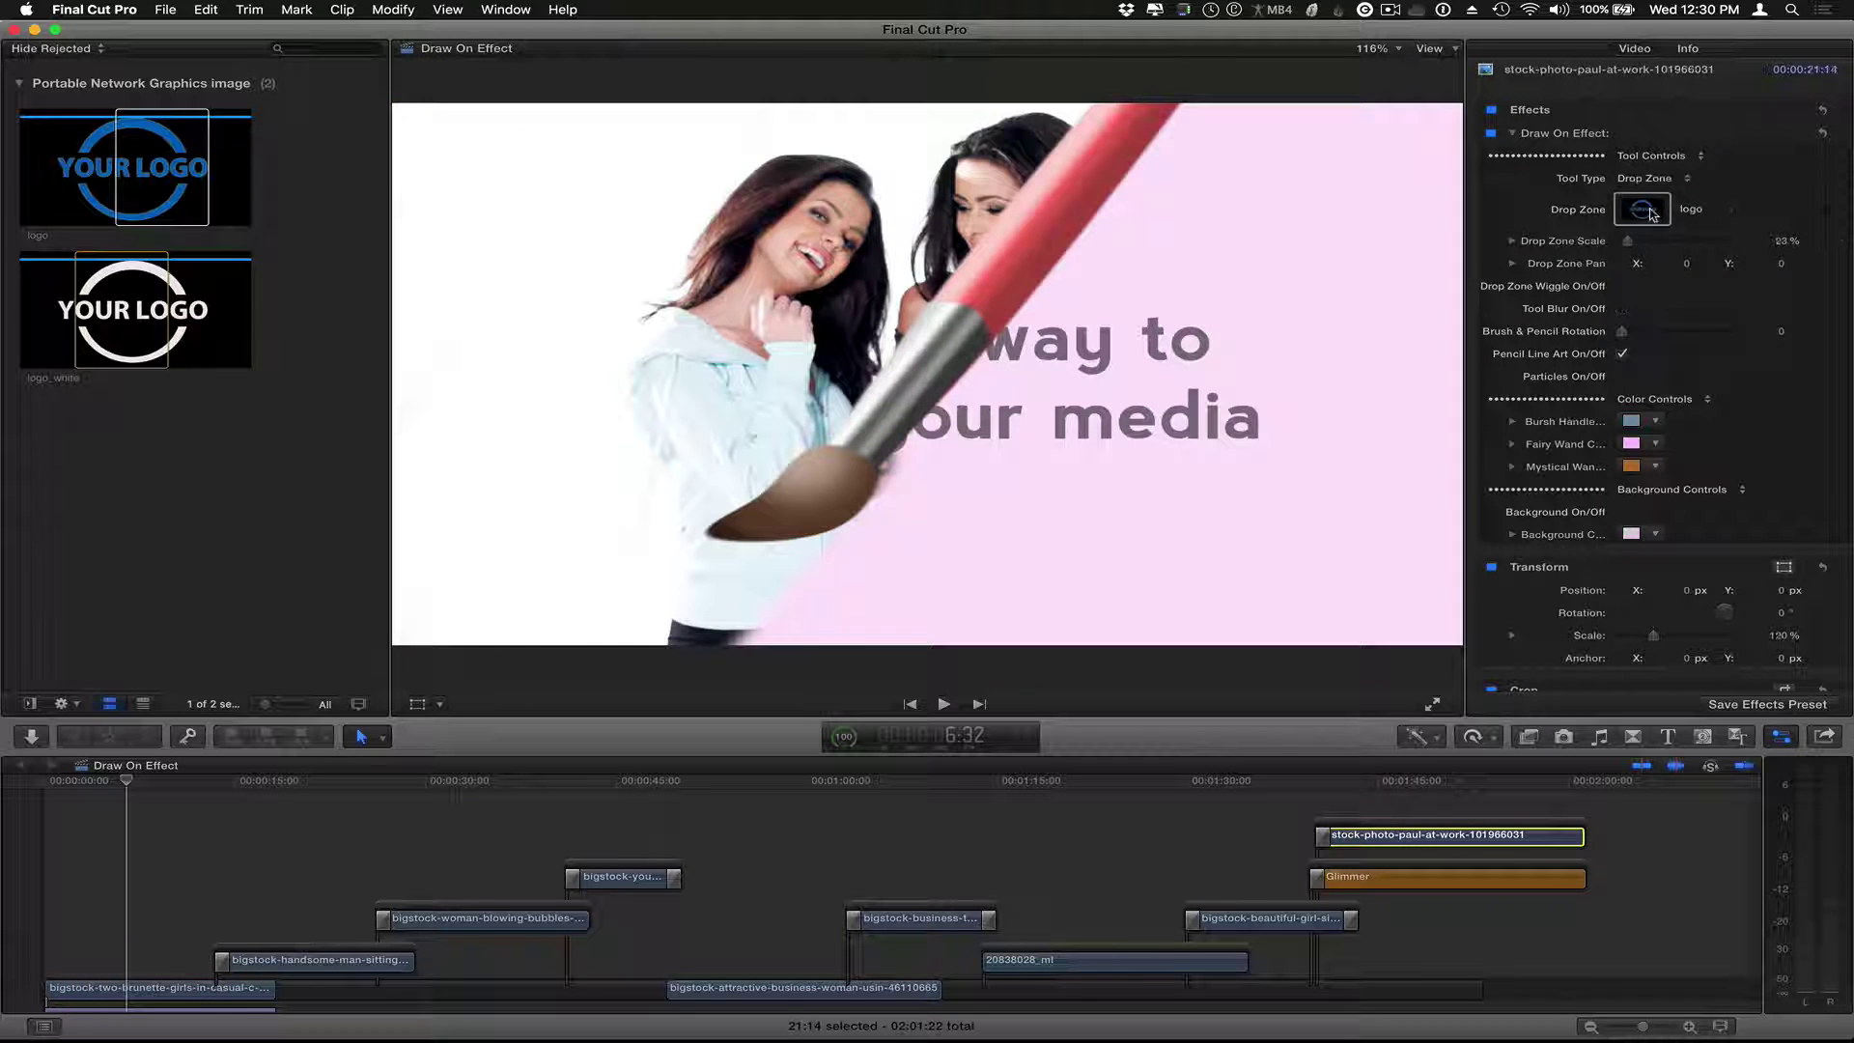
pyautogui.click(1647, 182)
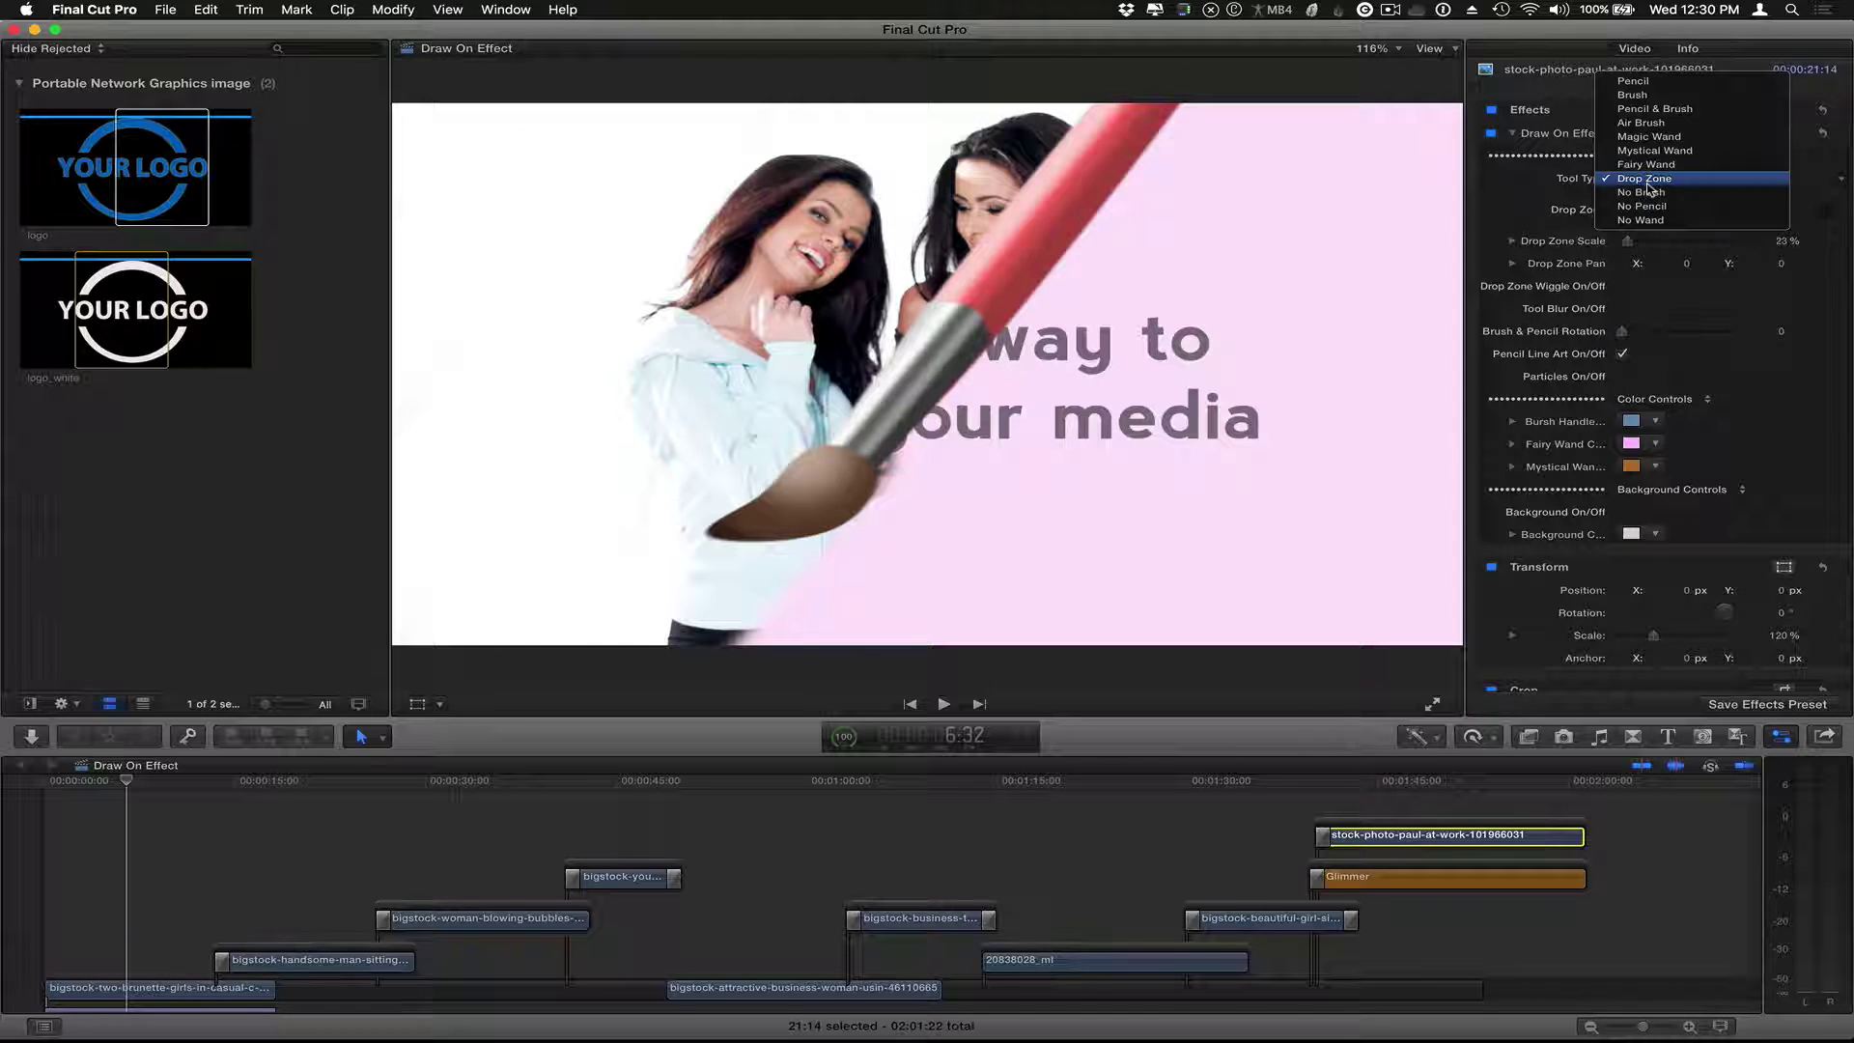
pyautogui.click(1548, 232)
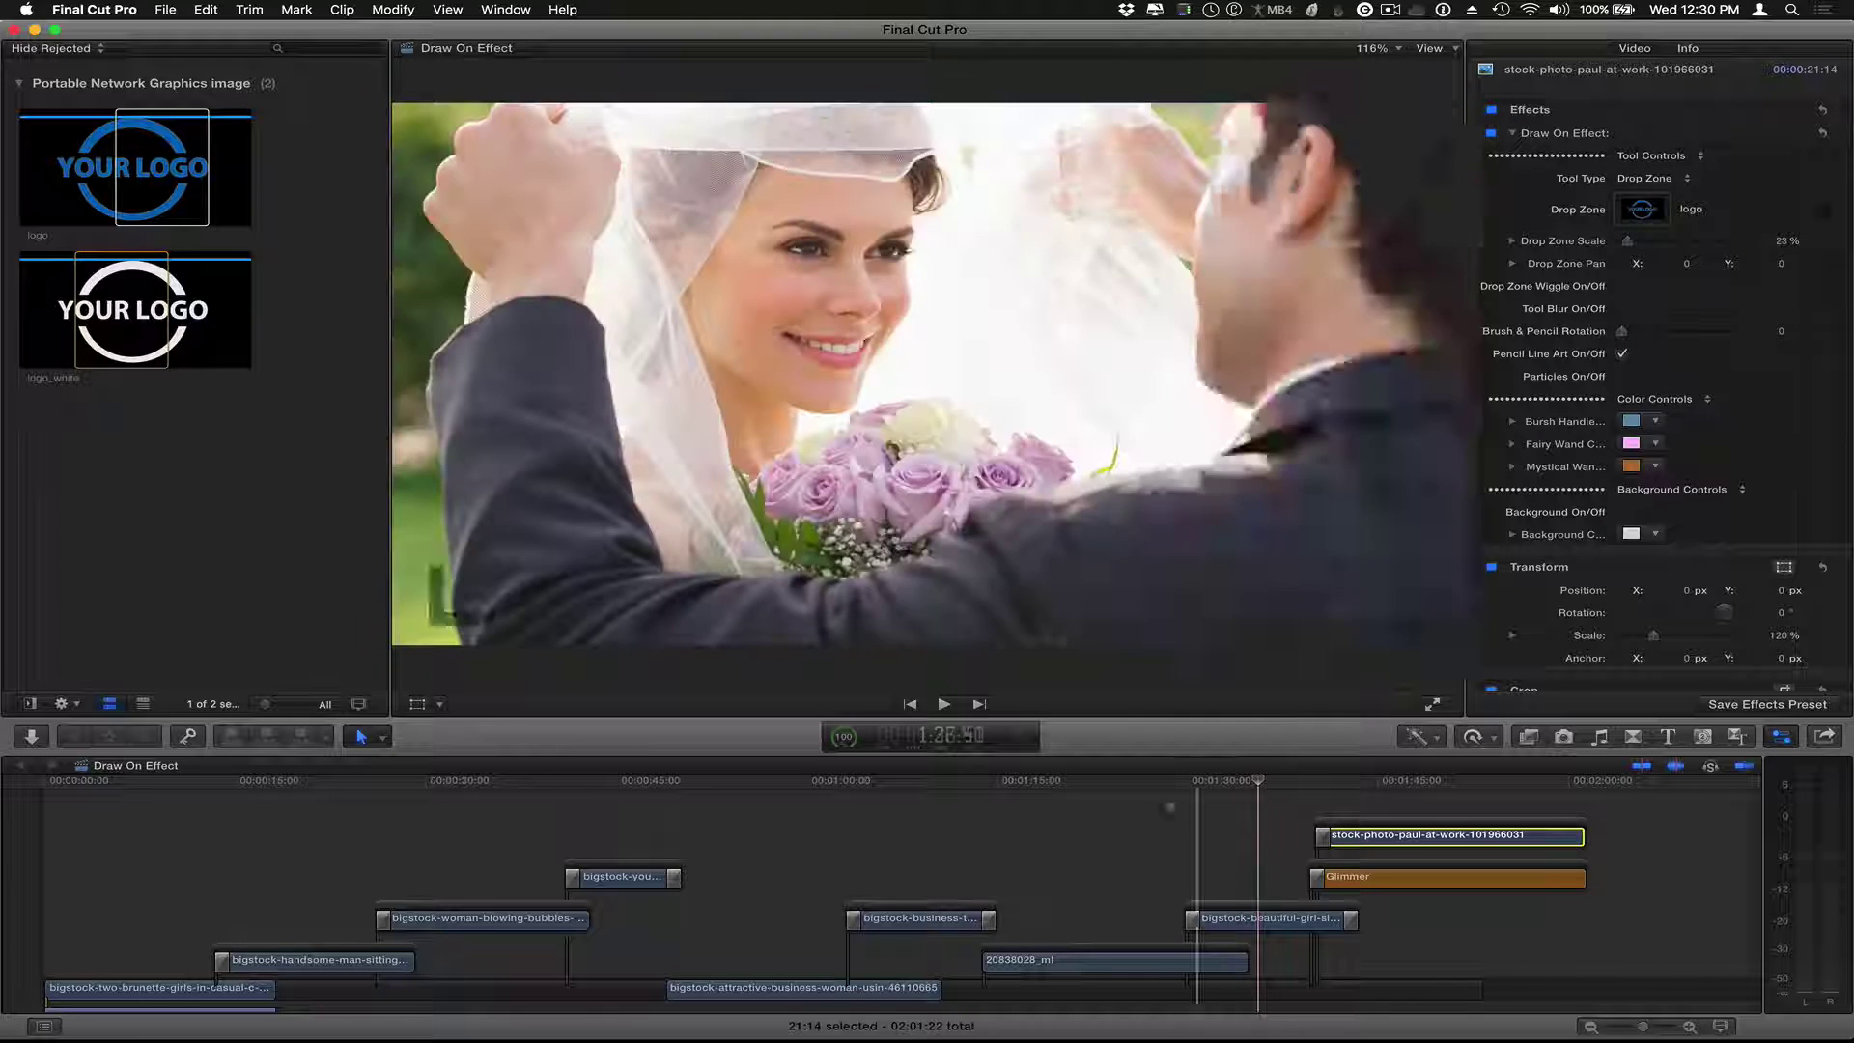
pyautogui.click(1146, 966)
pyautogui.click(1122, 962)
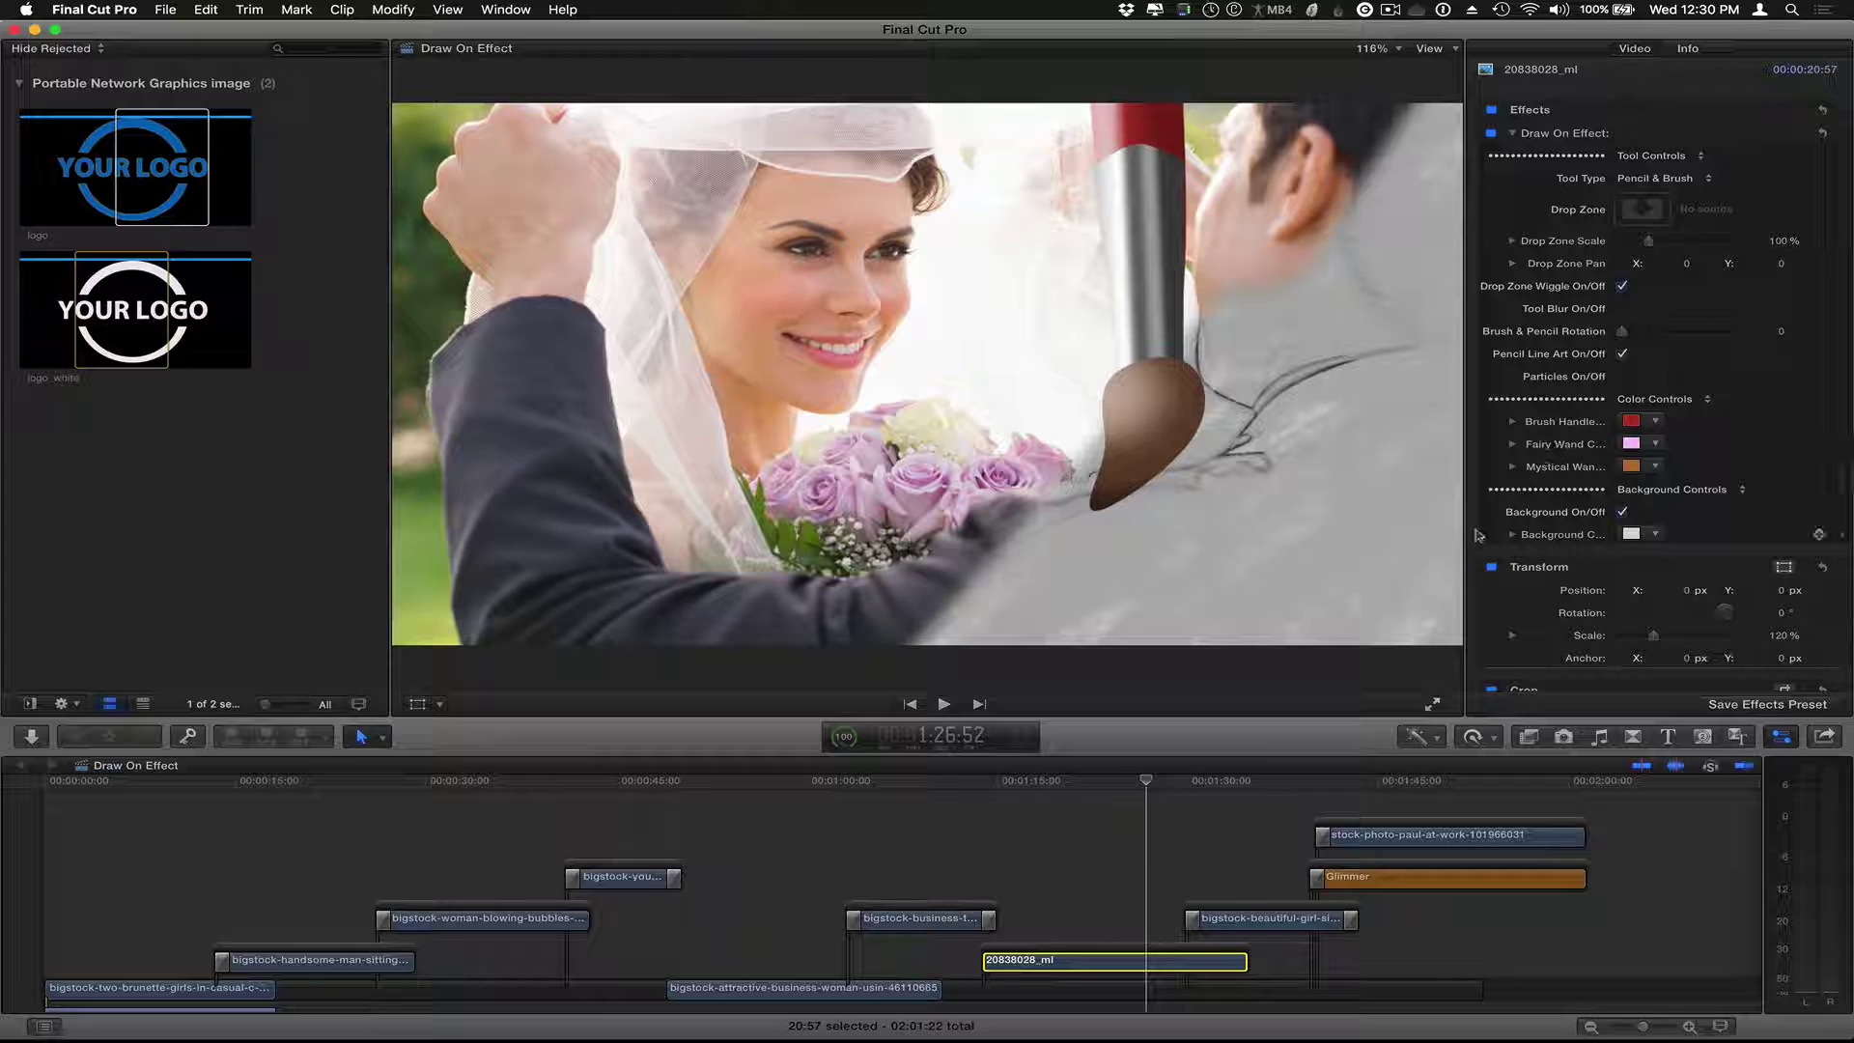
pyautogui.click(1398, 780)
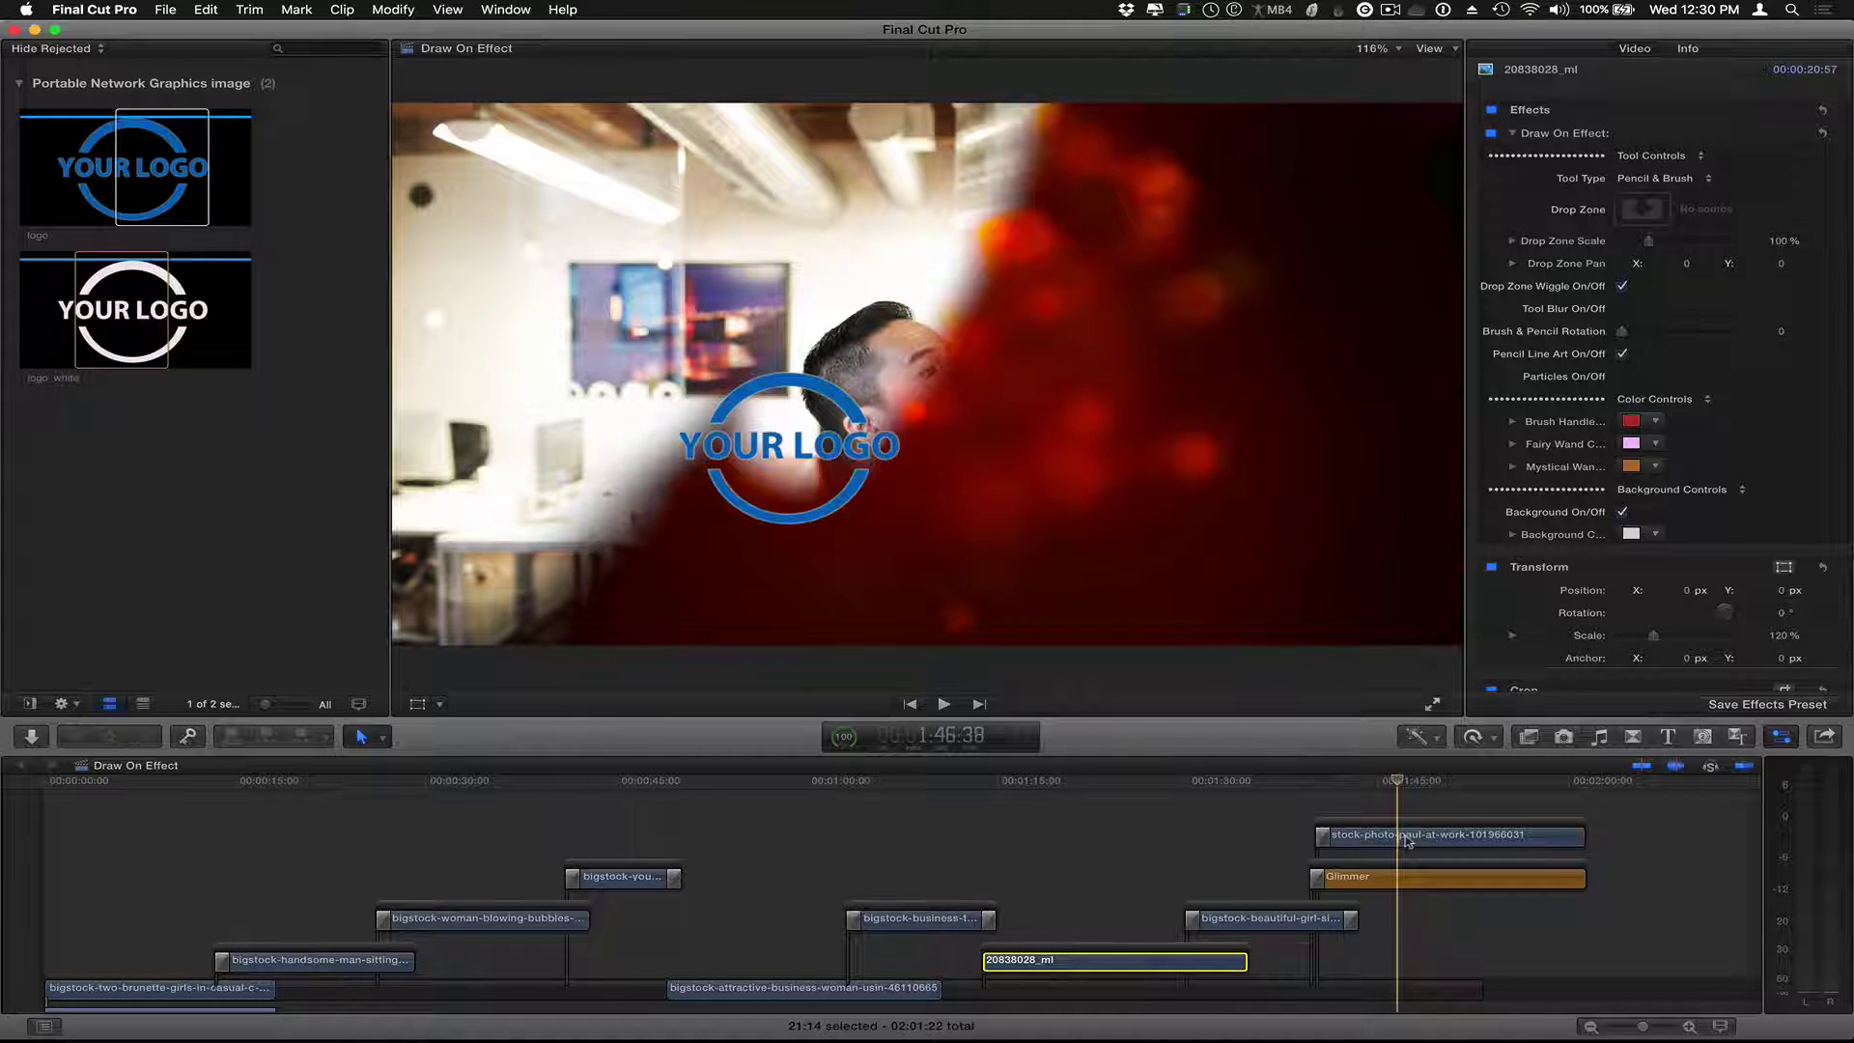
pyautogui.click(1405, 838)
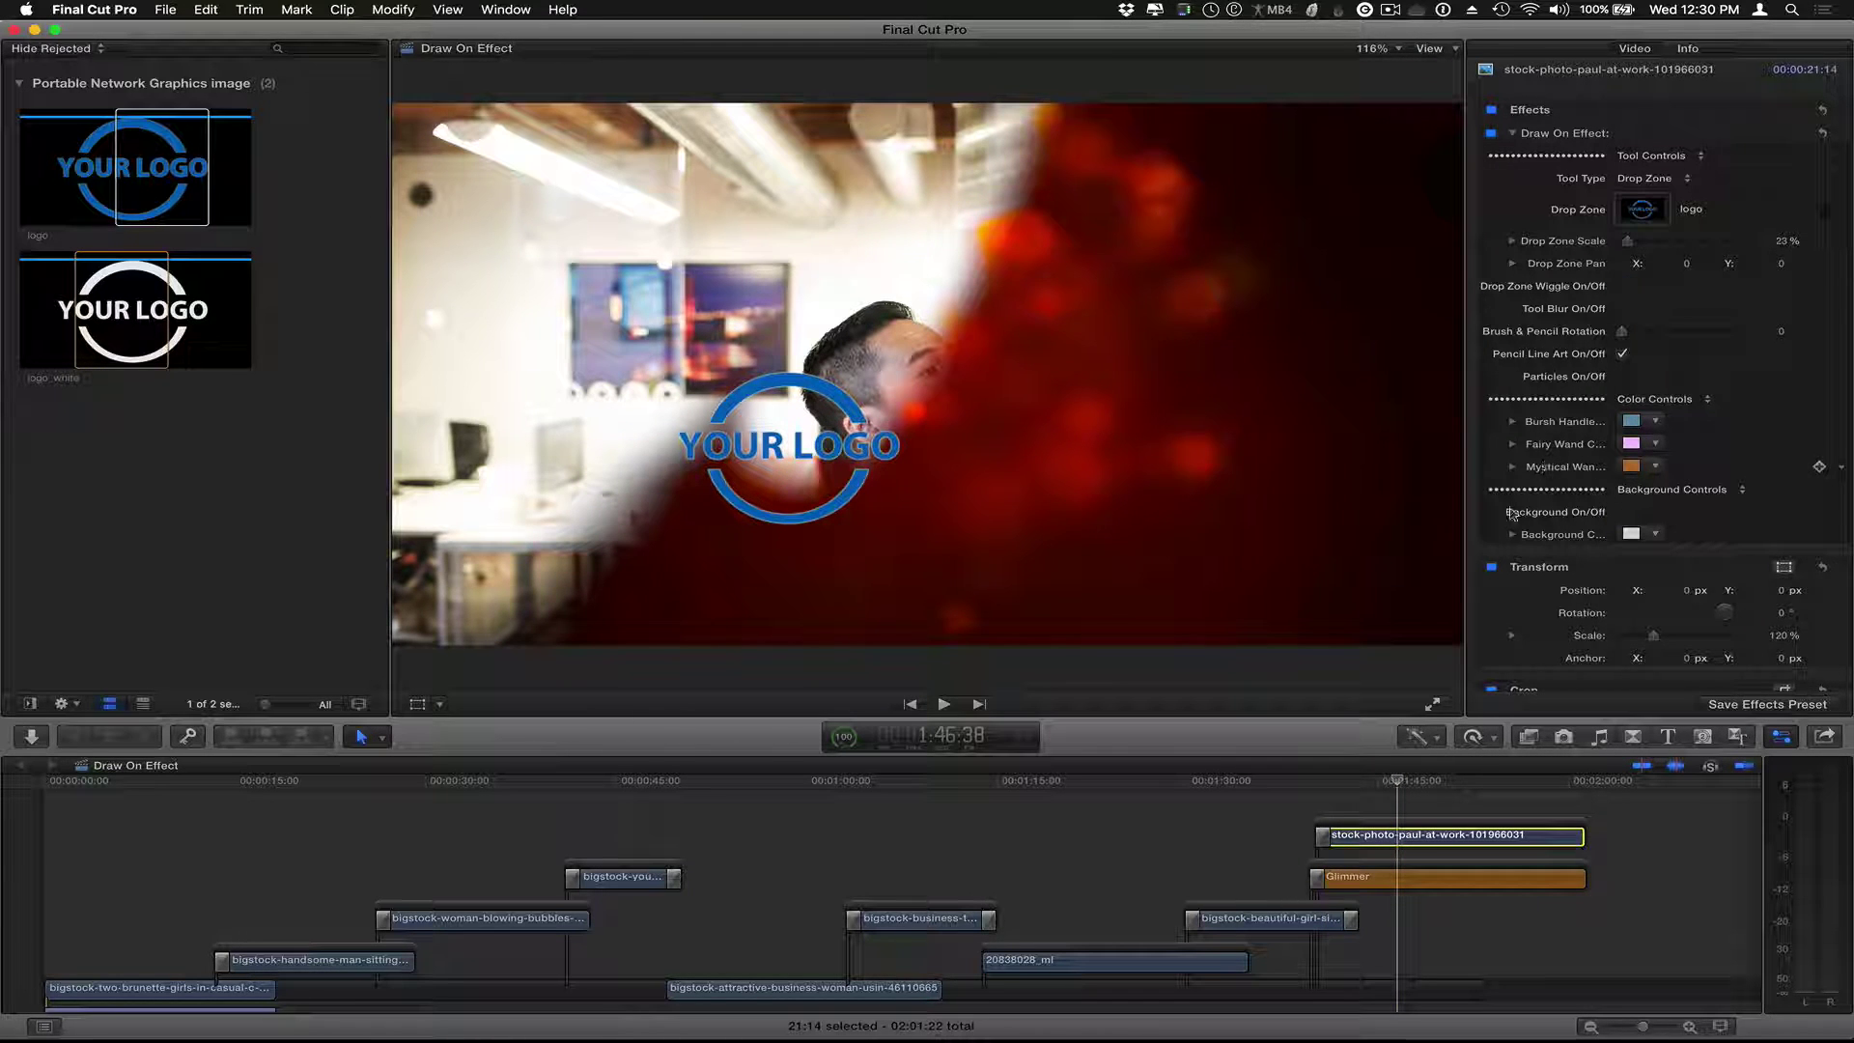
# - Select the 20838028_ml wedding clip and park the playhead at 1:24:26, where the brush paints over the sketch
pyautogui.click(1123, 798)
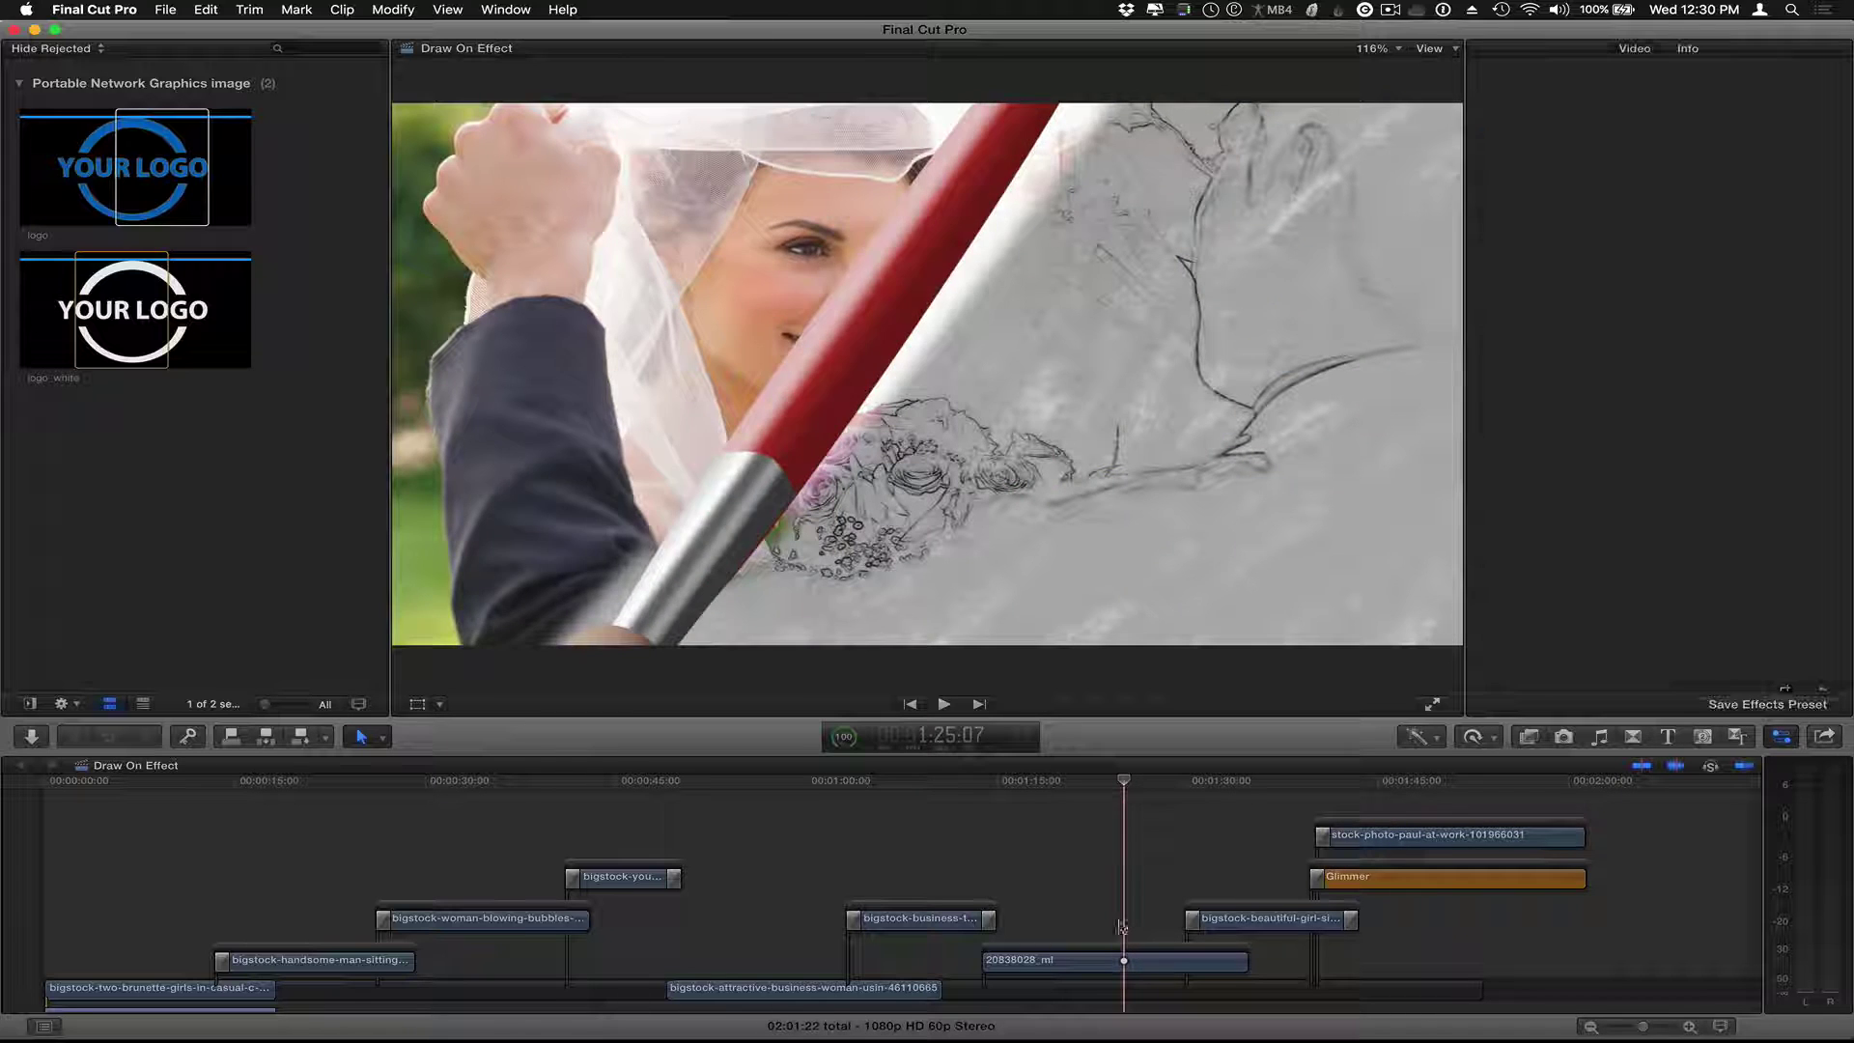
pyautogui.click(1106, 962)
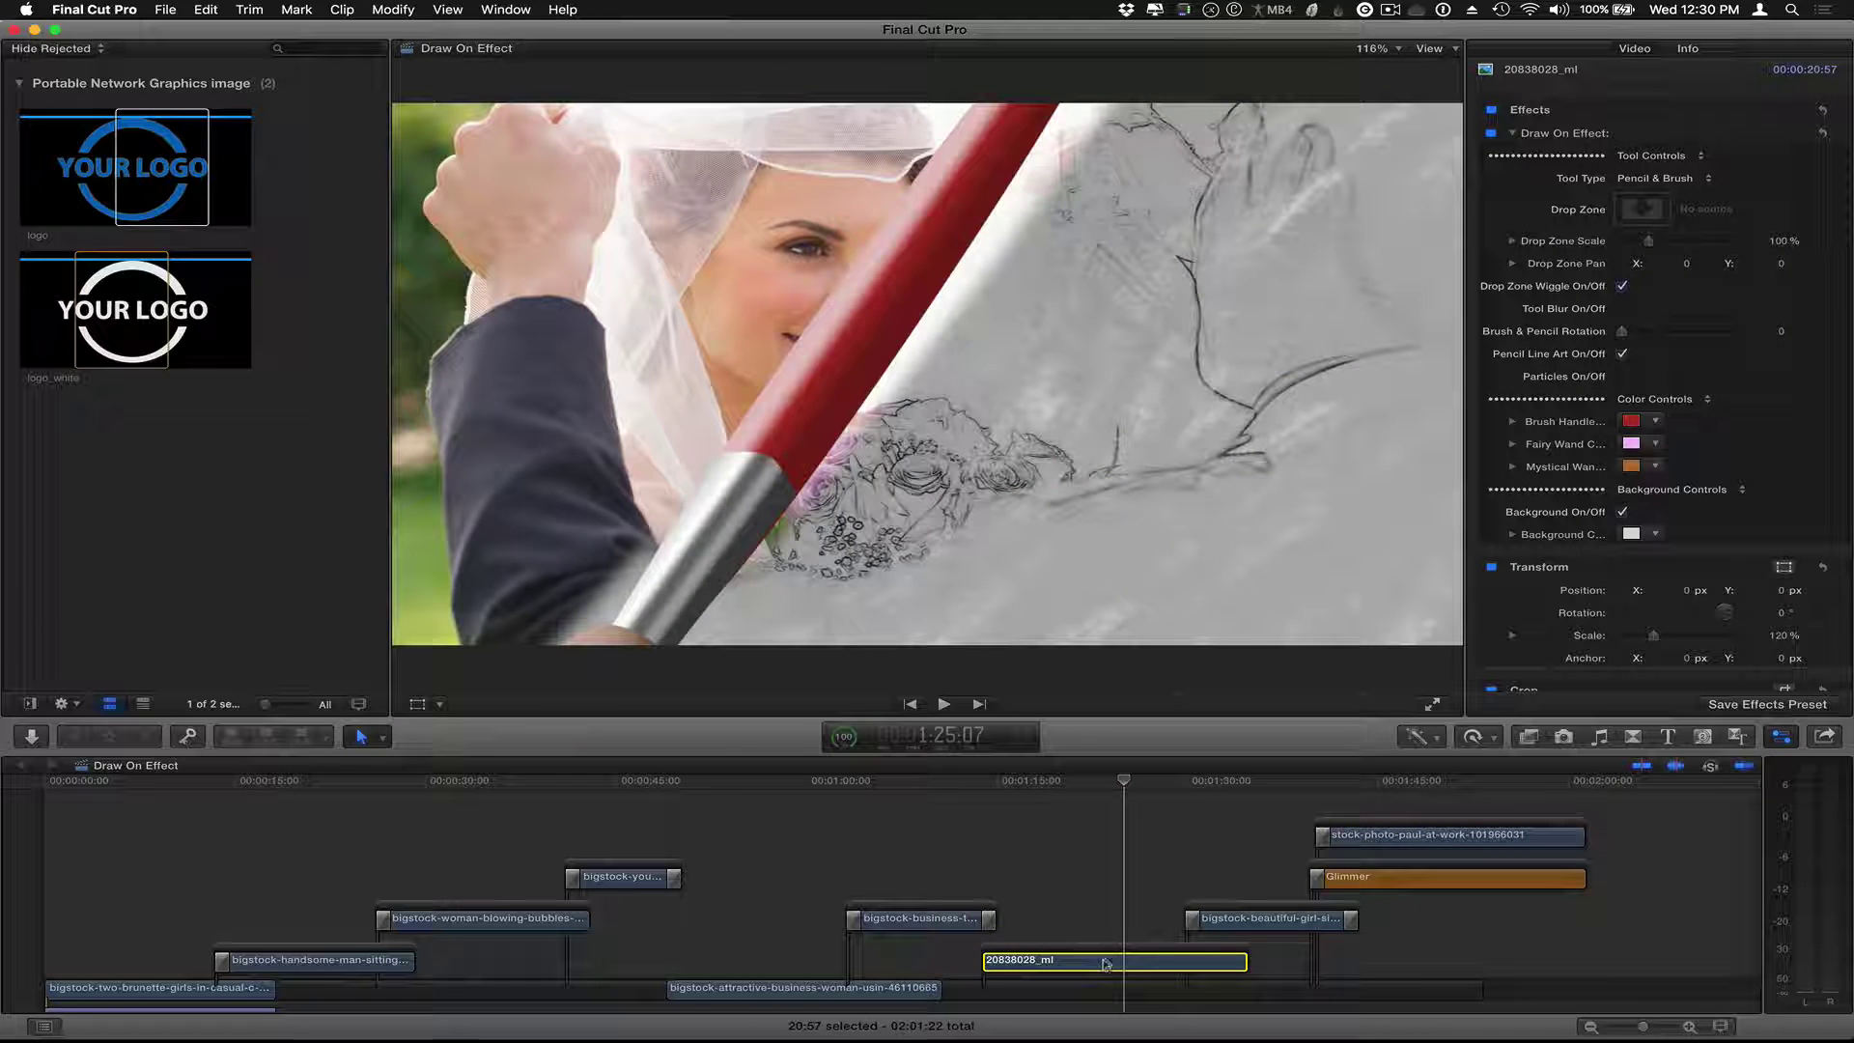
pyautogui.click(1117, 782)
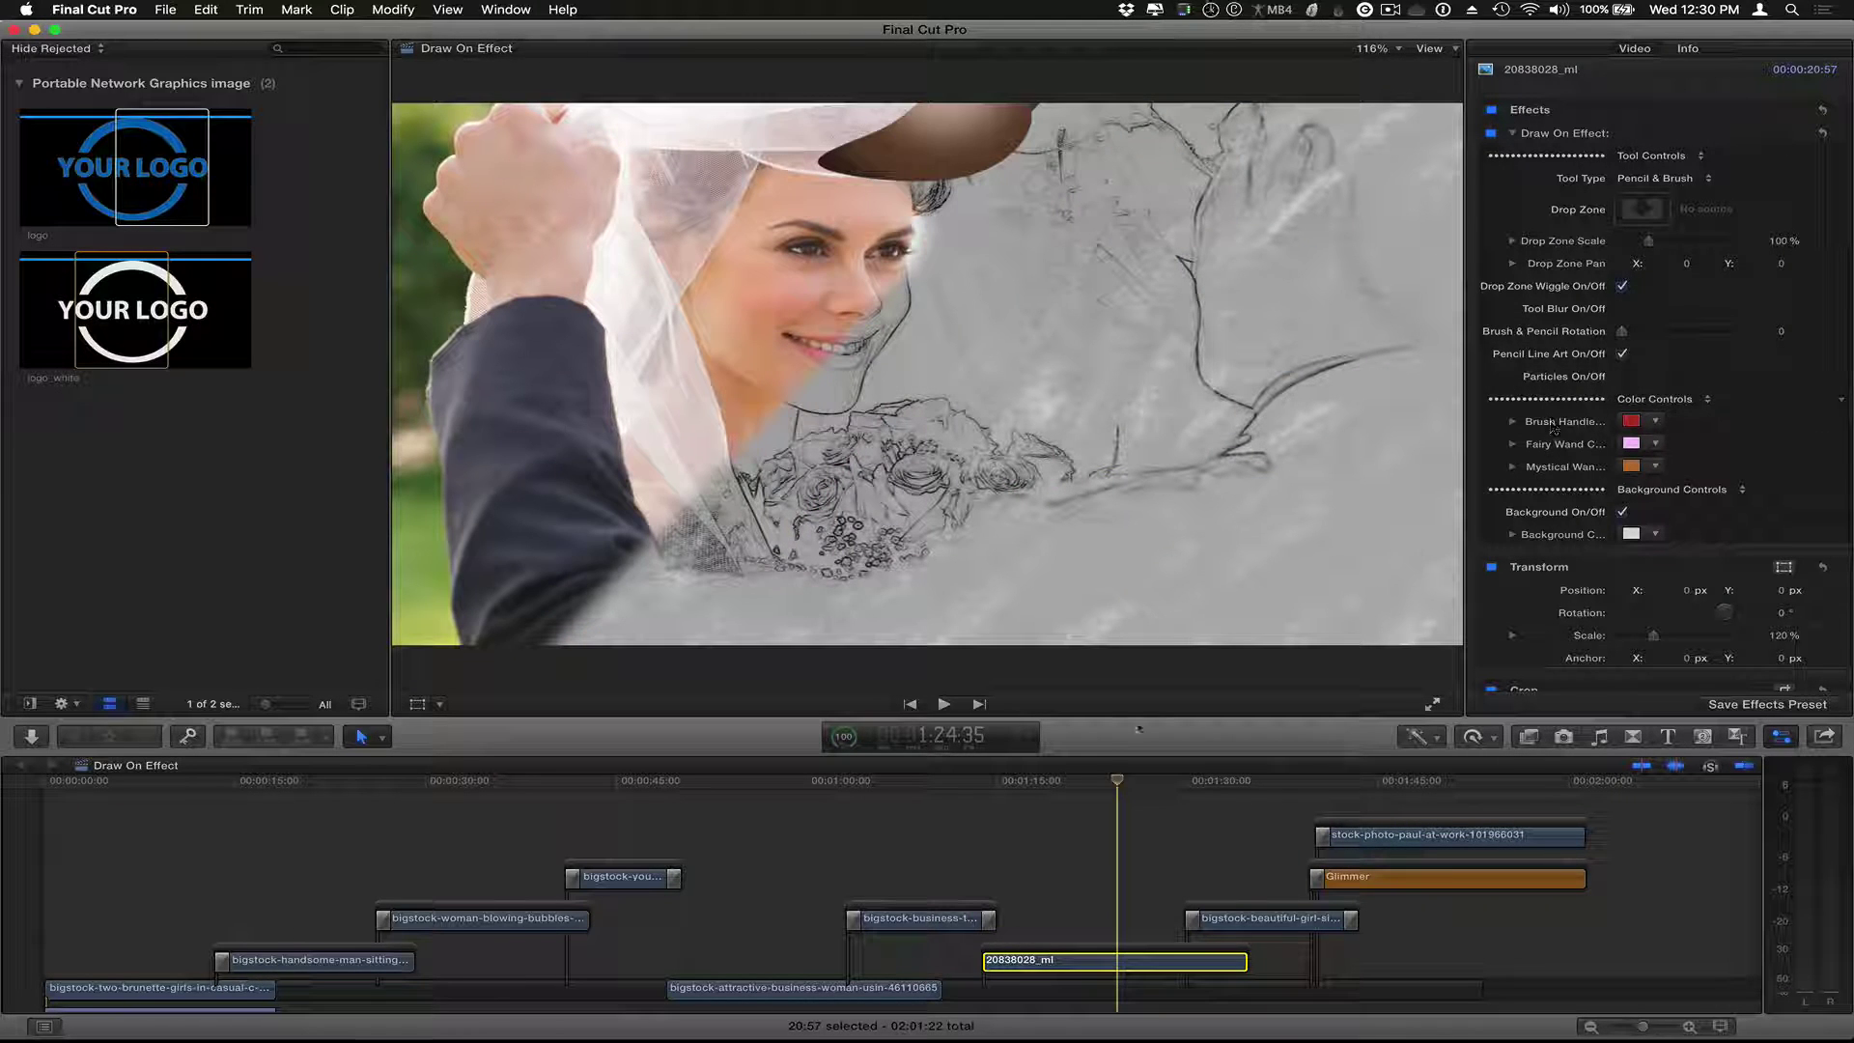
pyautogui.click(1065, 781)
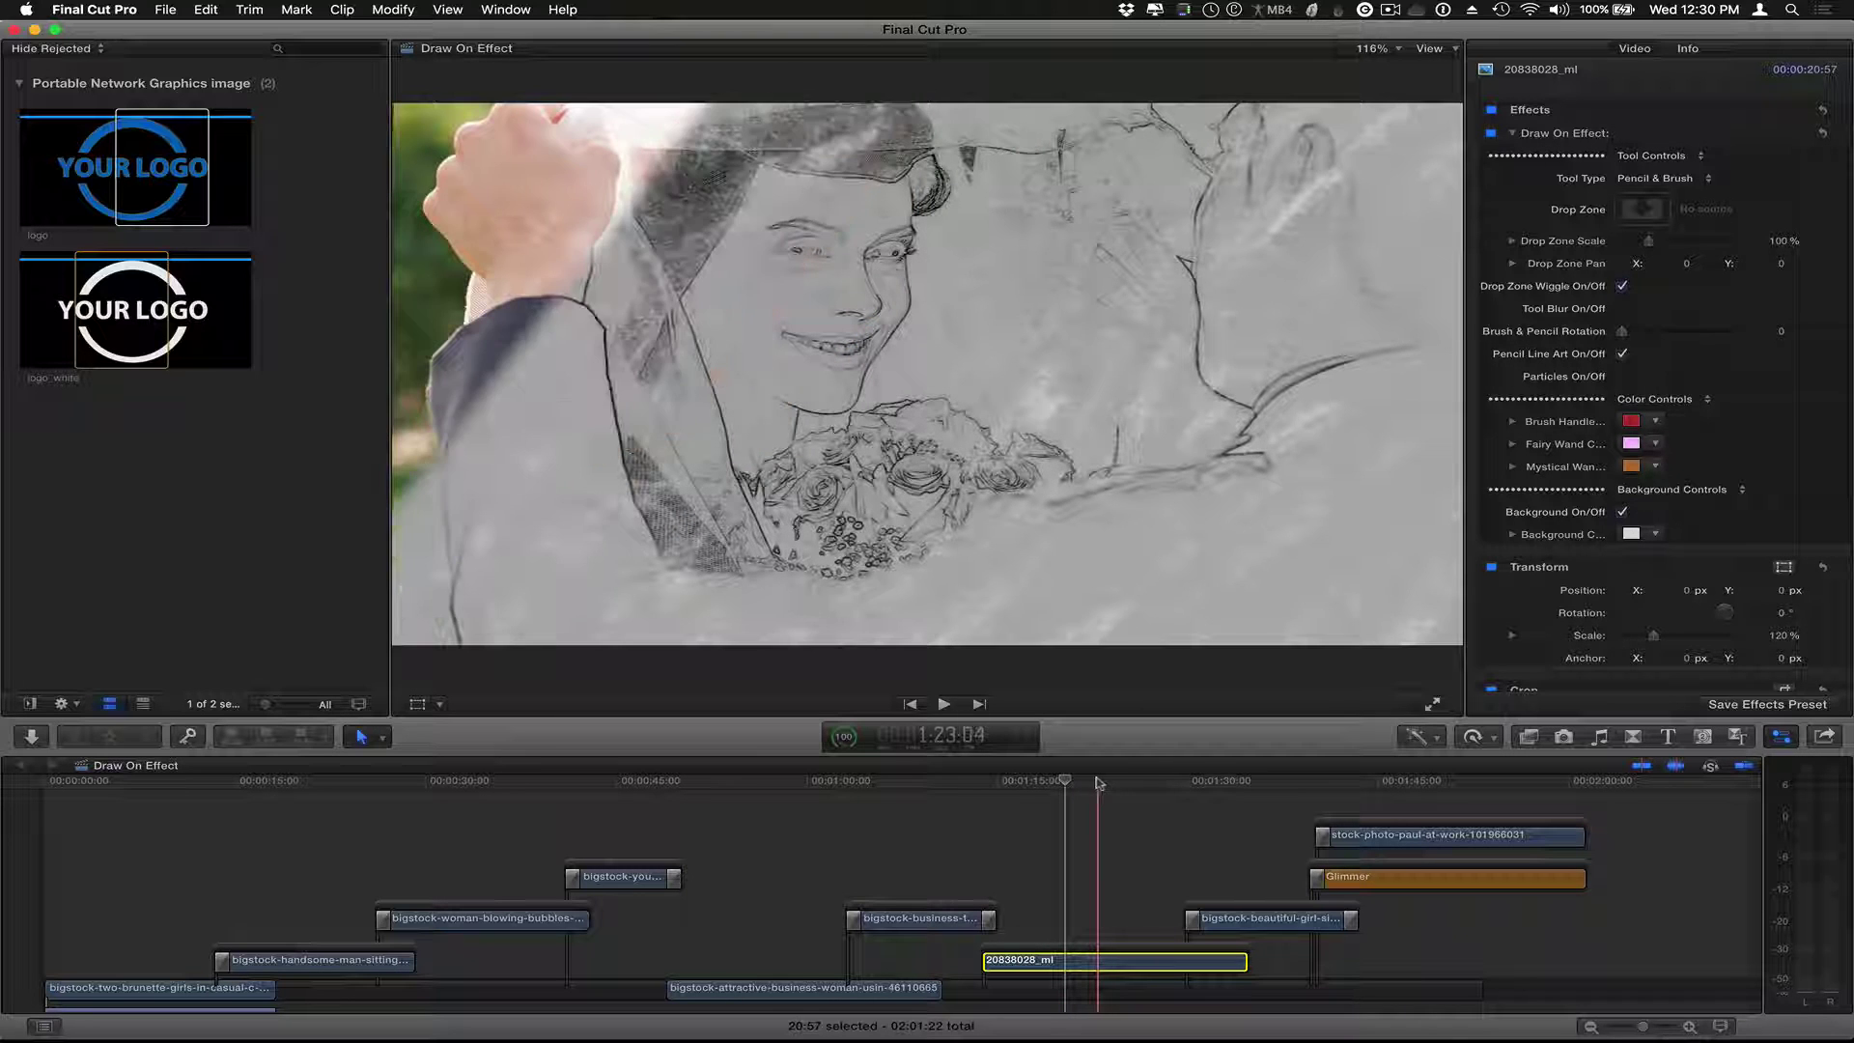
pyautogui.click(1116, 782)
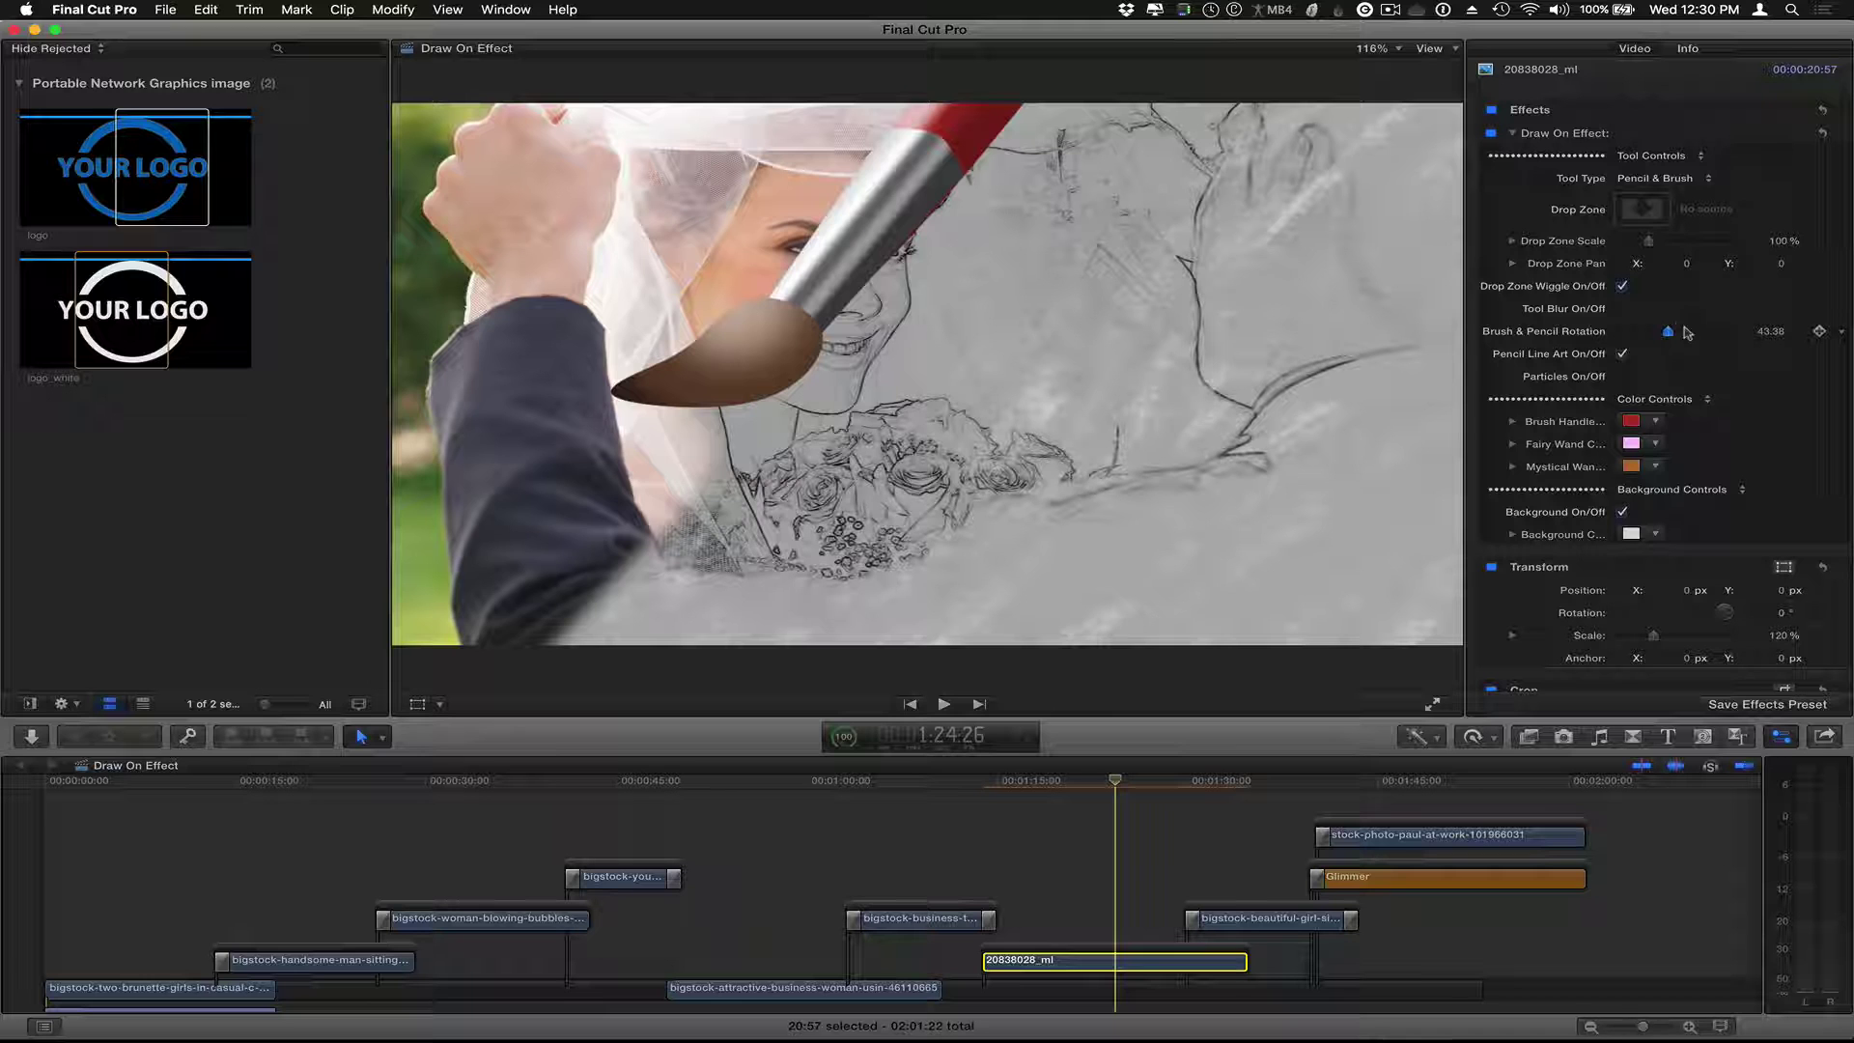
# - Try different Brush & Pencil Rotation values on the wedding clip and undo the rotation changes
pyautogui.moveTo(1697, 332); pyautogui.dragTo(1661, 337)
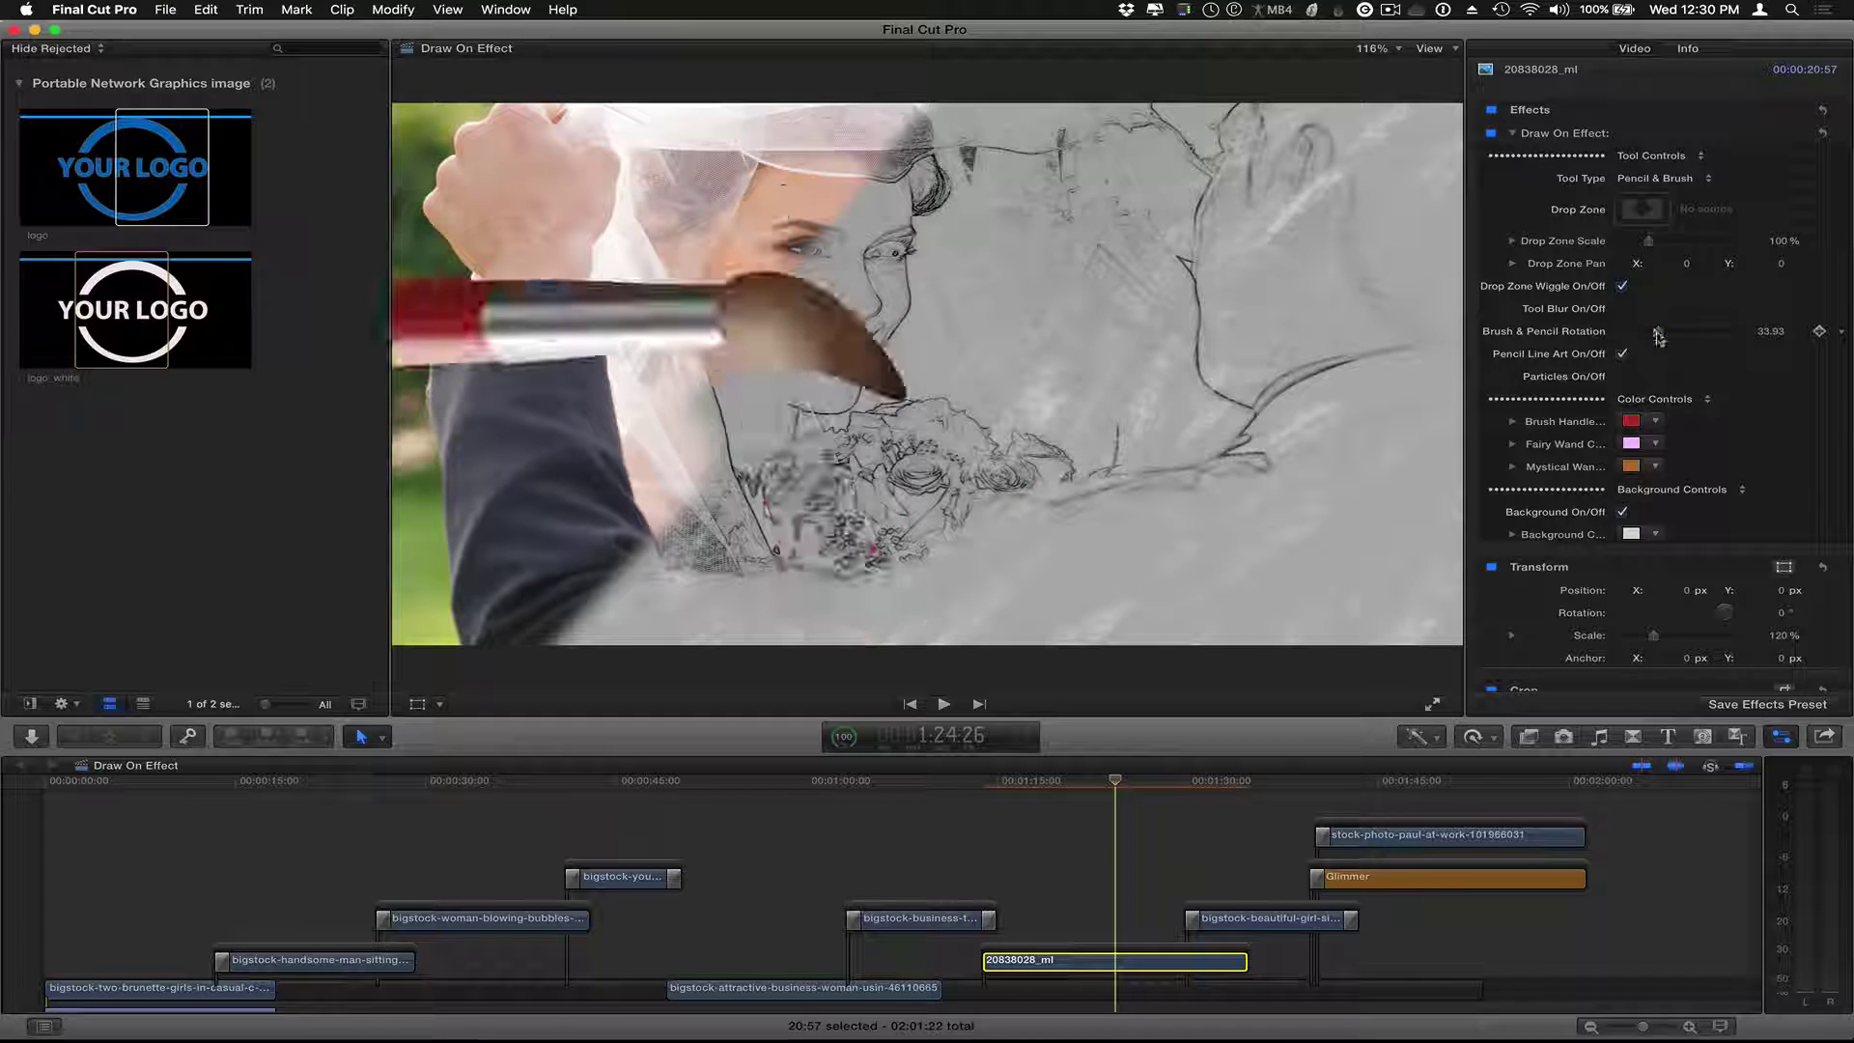
pyautogui.press('super+z')
pyautogui.press('super+z')
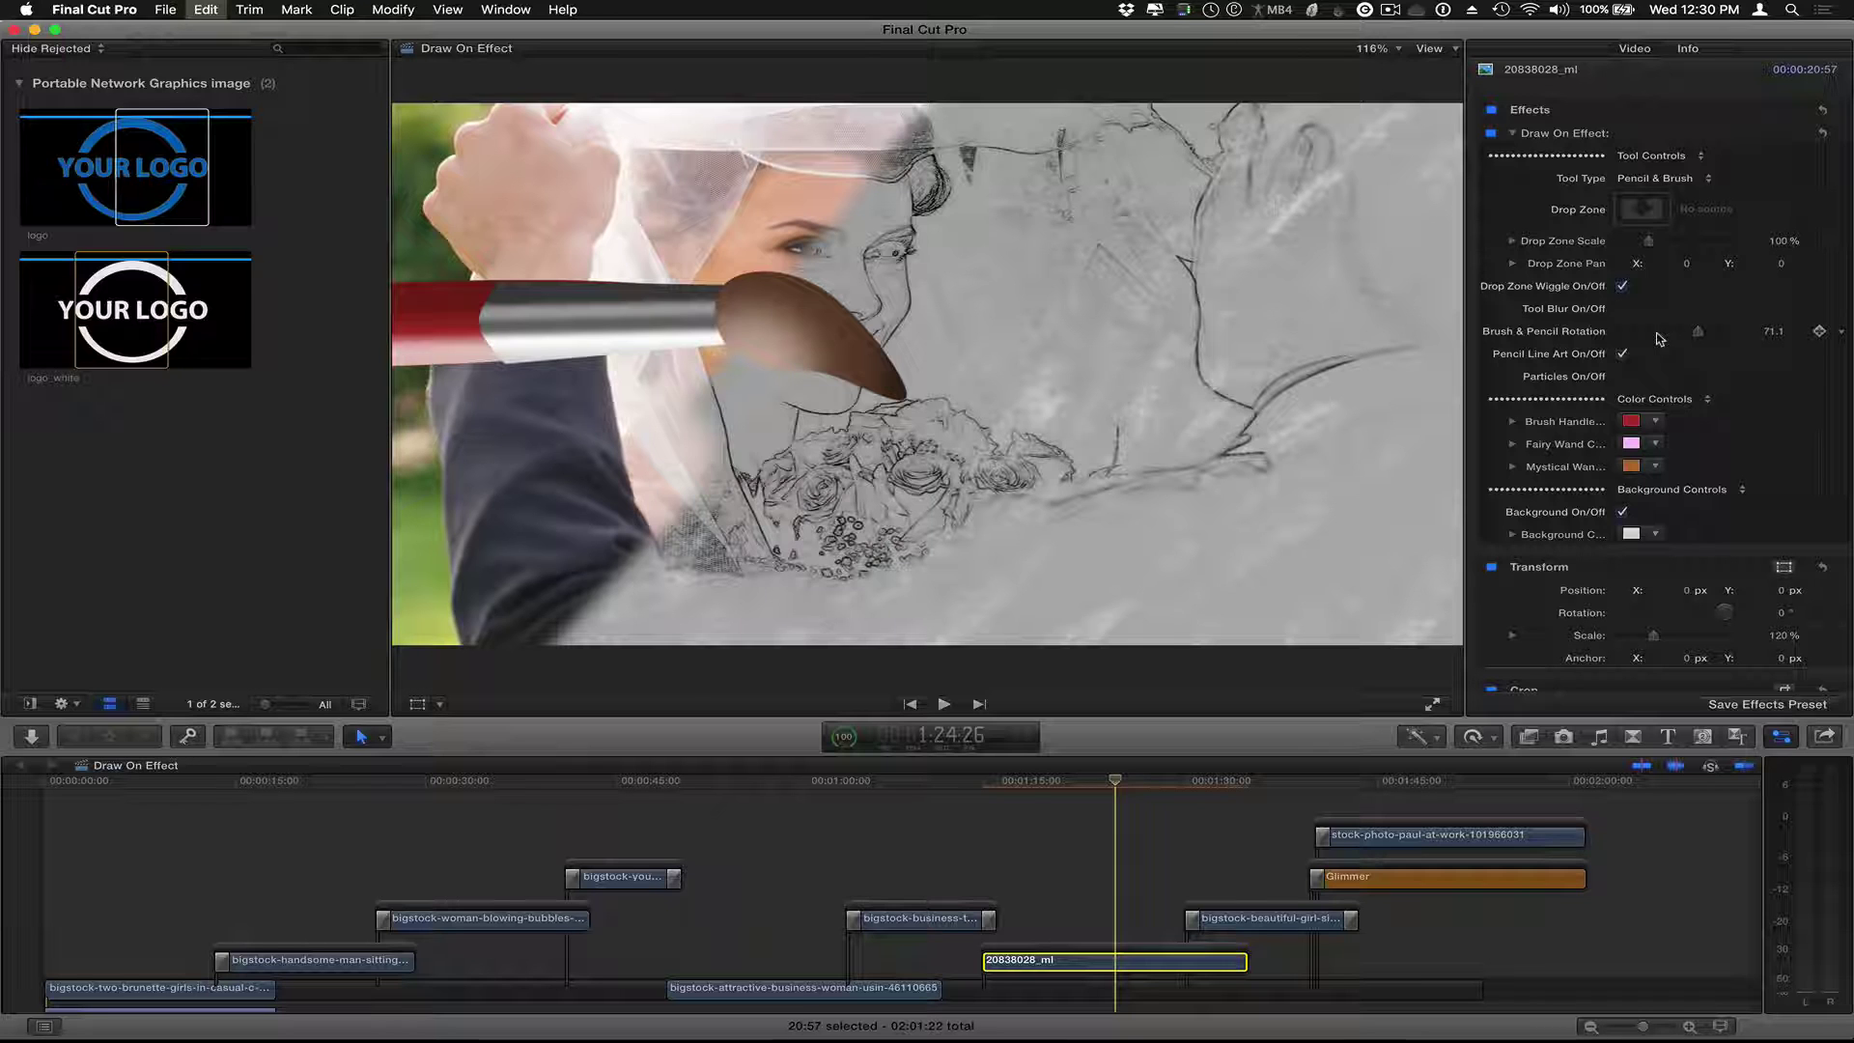
pyautogui.press('super+z')
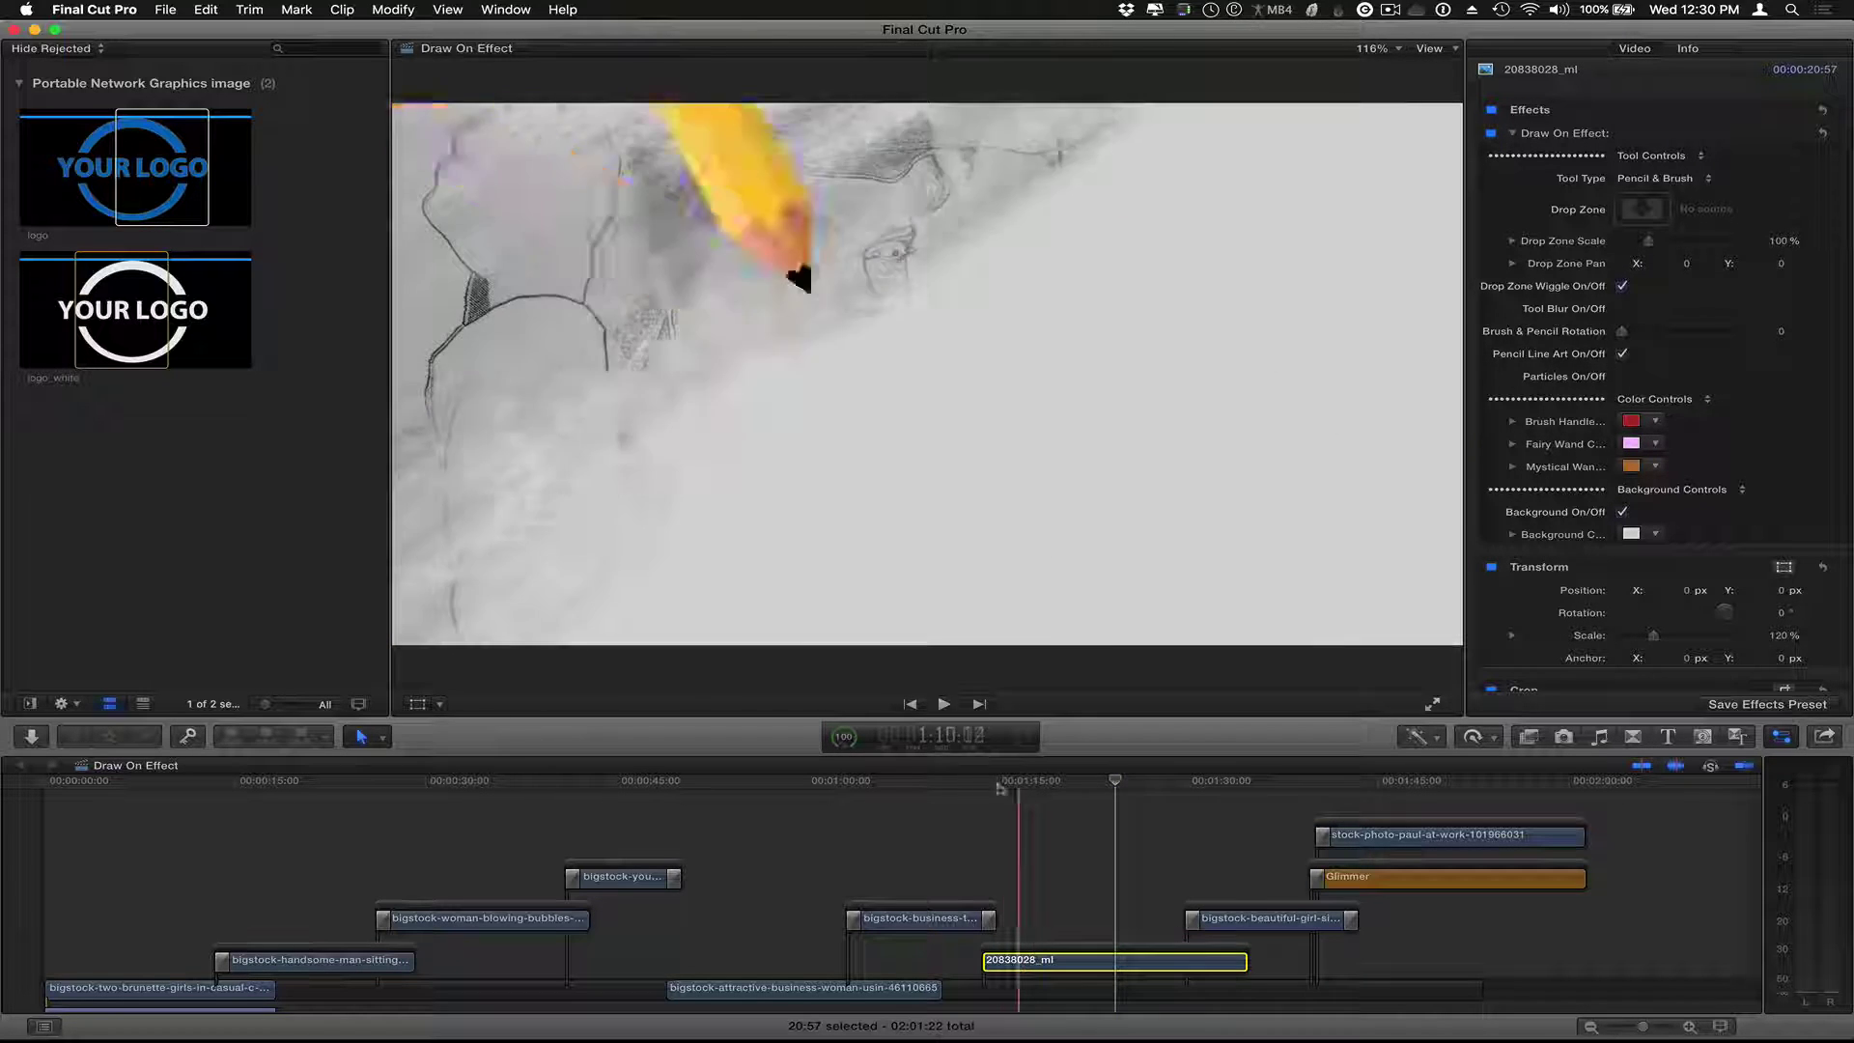
# - Preview the Fairy Wand animation on the business-team clip and view the Tool Type options of its Draw On Effect
pyautogui.click(920, 788)
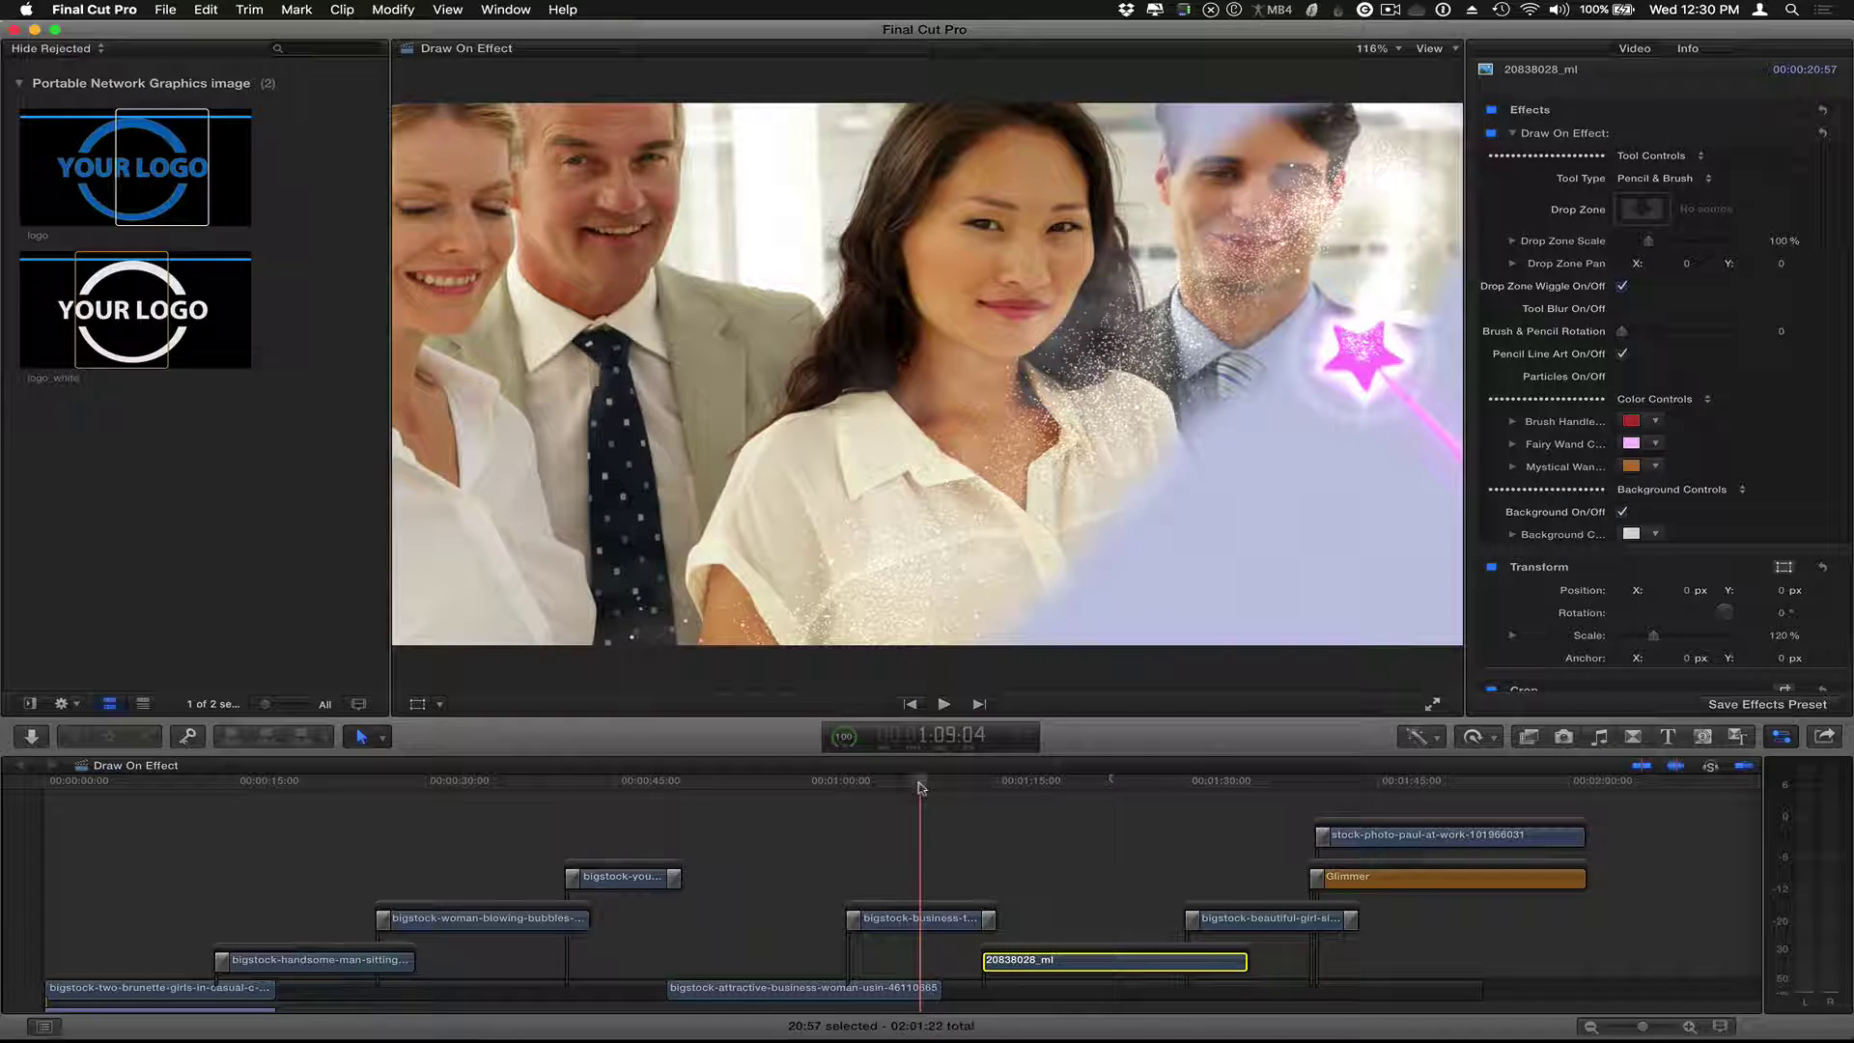
pyautogui.click(918, 922)
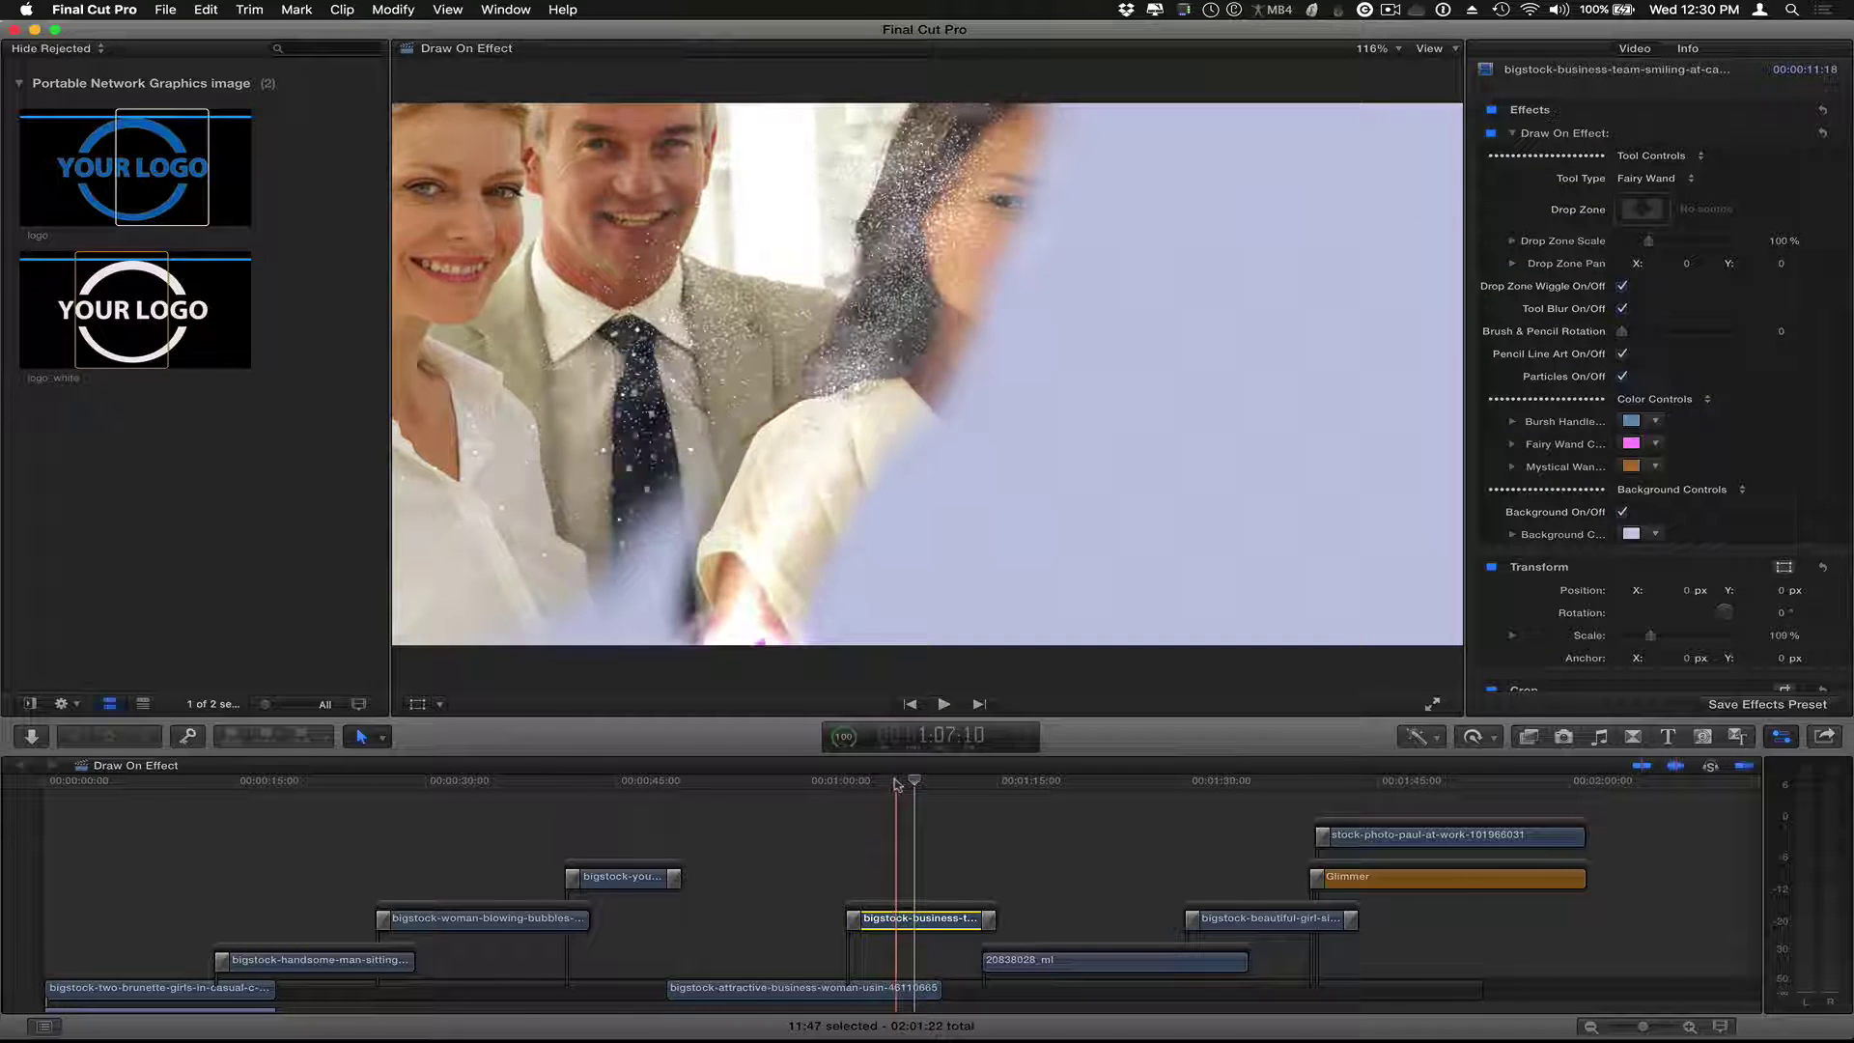
pyautogui.click(897, 782)
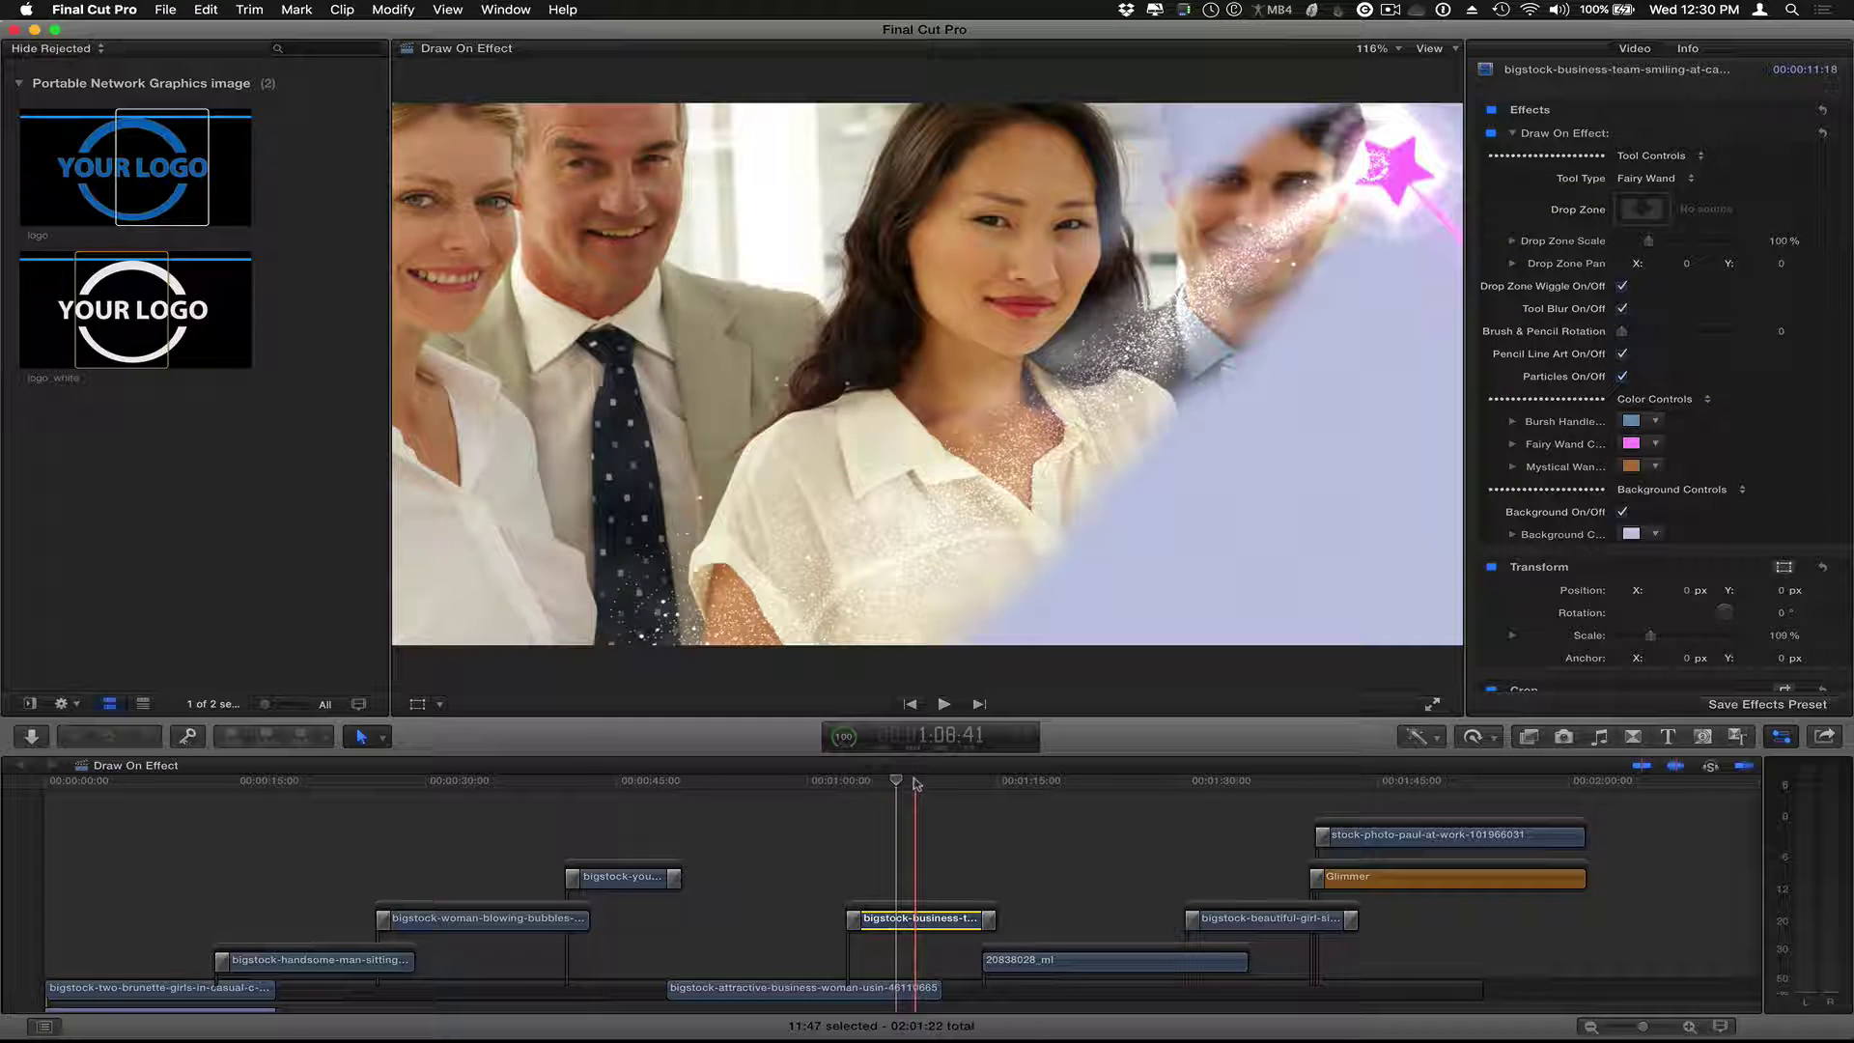
pyautogui.click(917, 929)
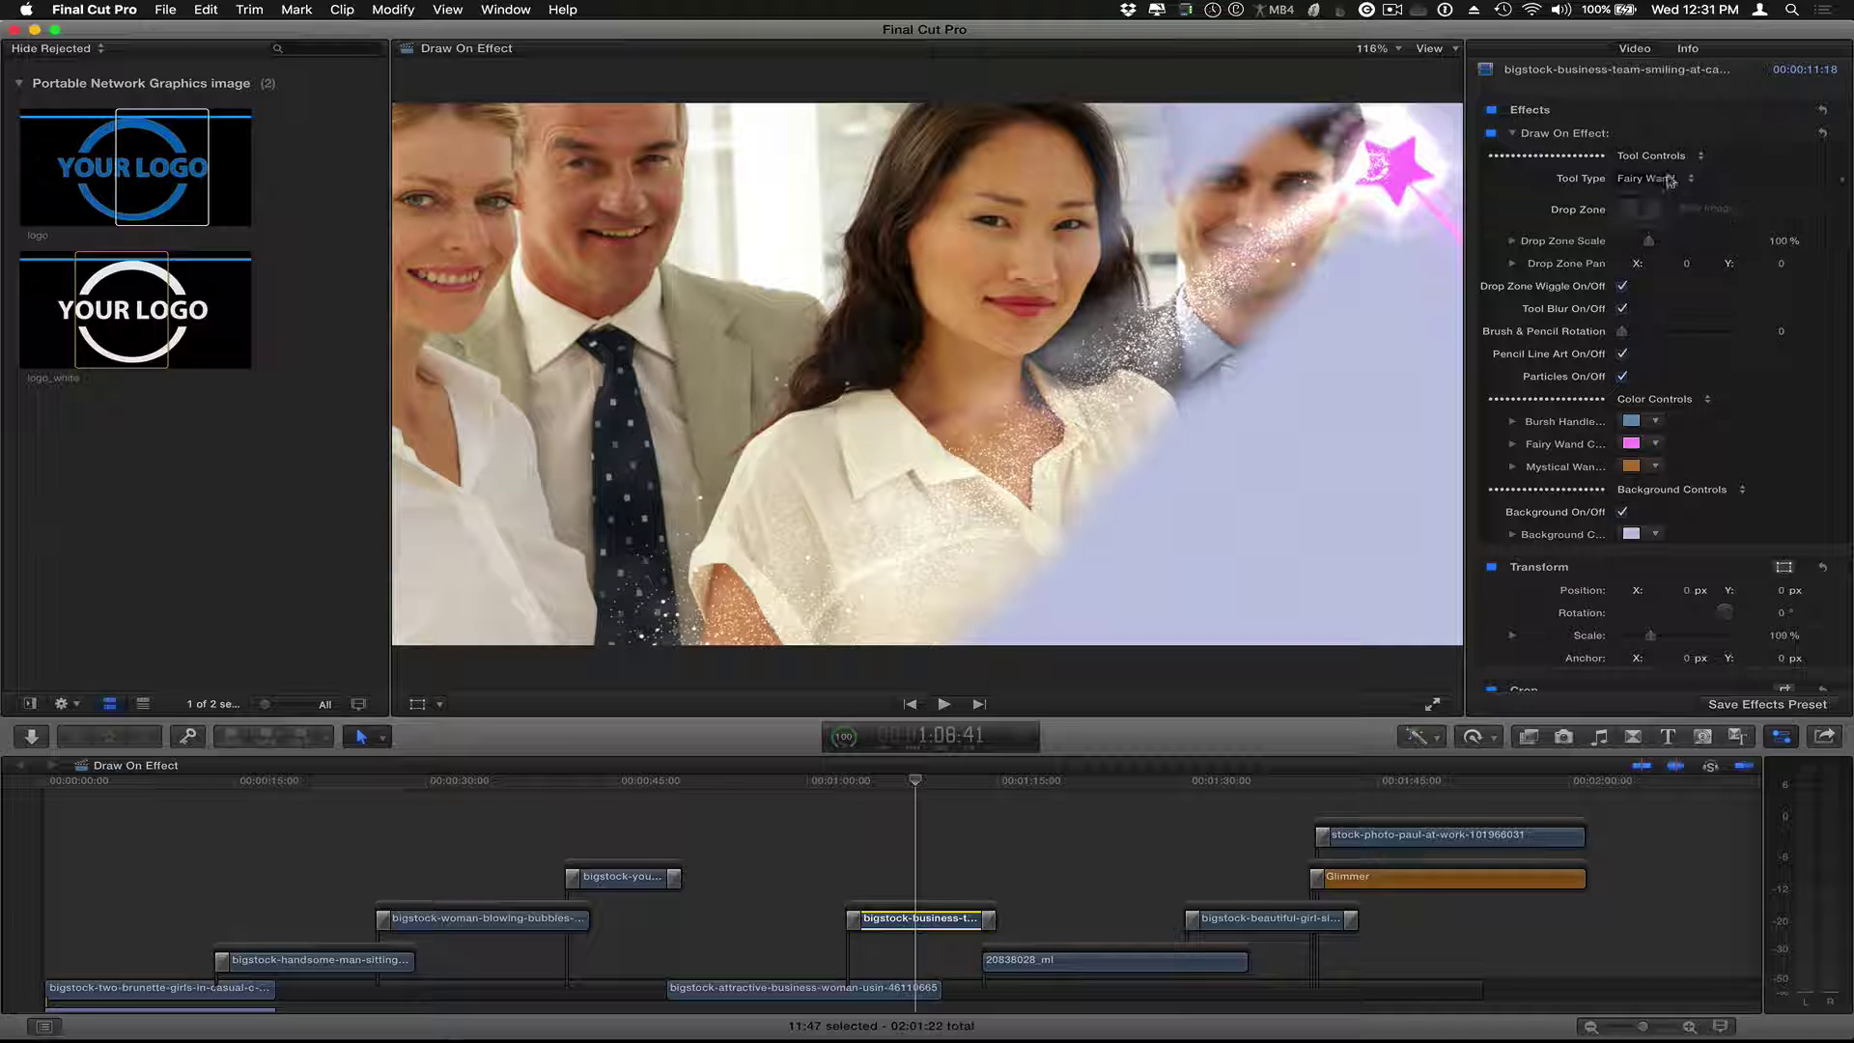
pyautogui.click(1670, 181)
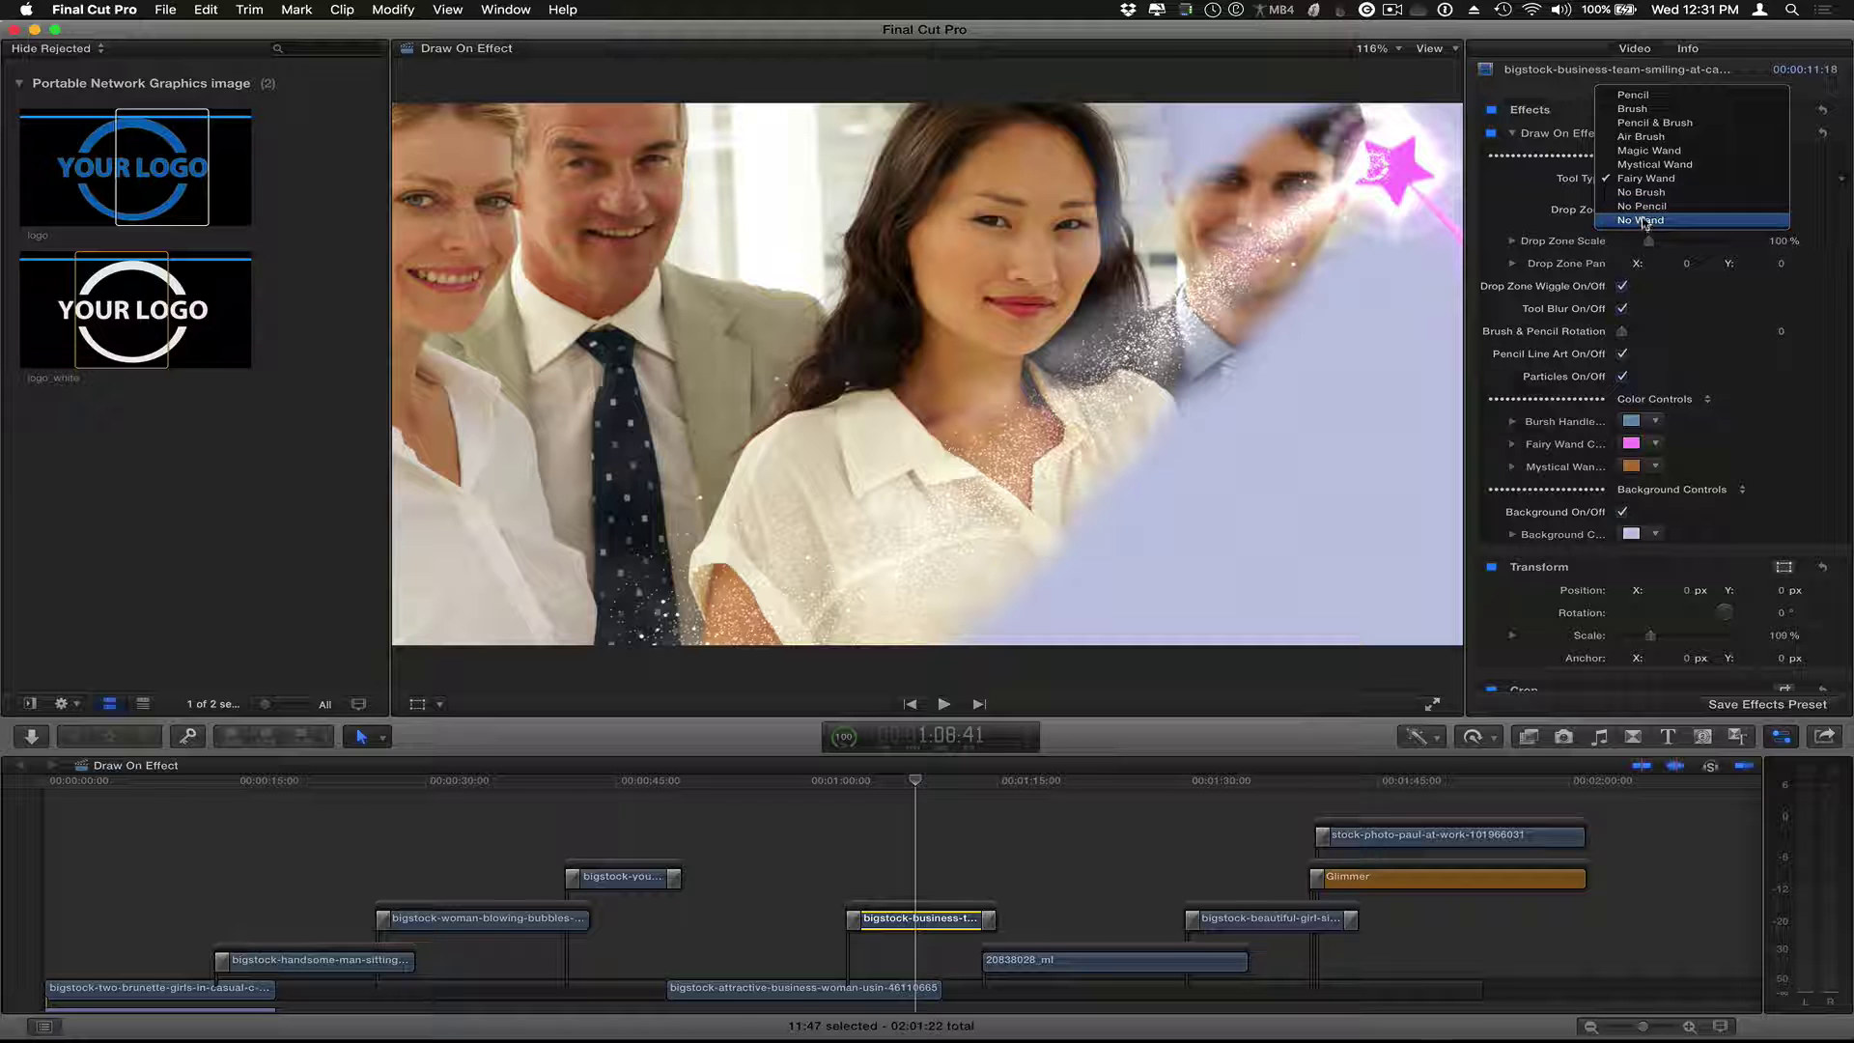
# - Try the No Pencil tool type on the beautiful-girl cafe clip's Draw On Effect and settle on No Brush
pyautogui.click(1246, 784)
pyautogui.click(1247, 784)
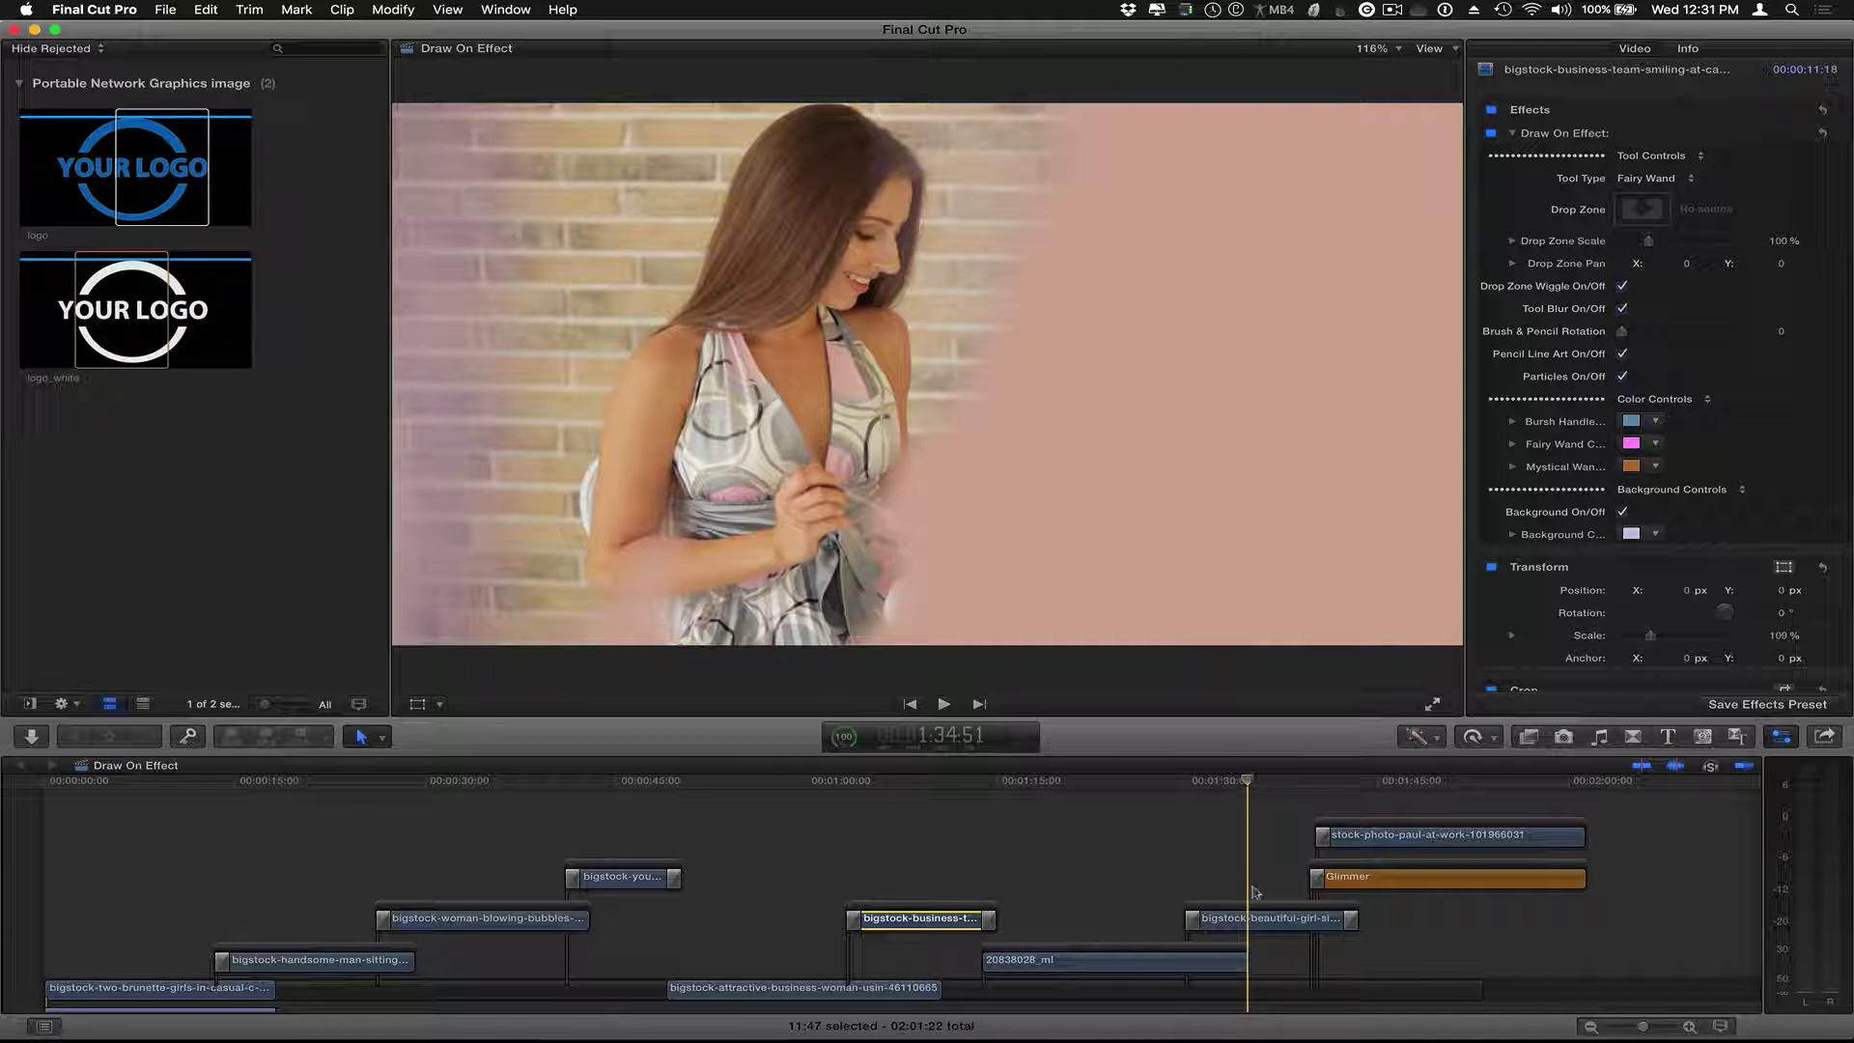
pyautogui.click(1255, 917)
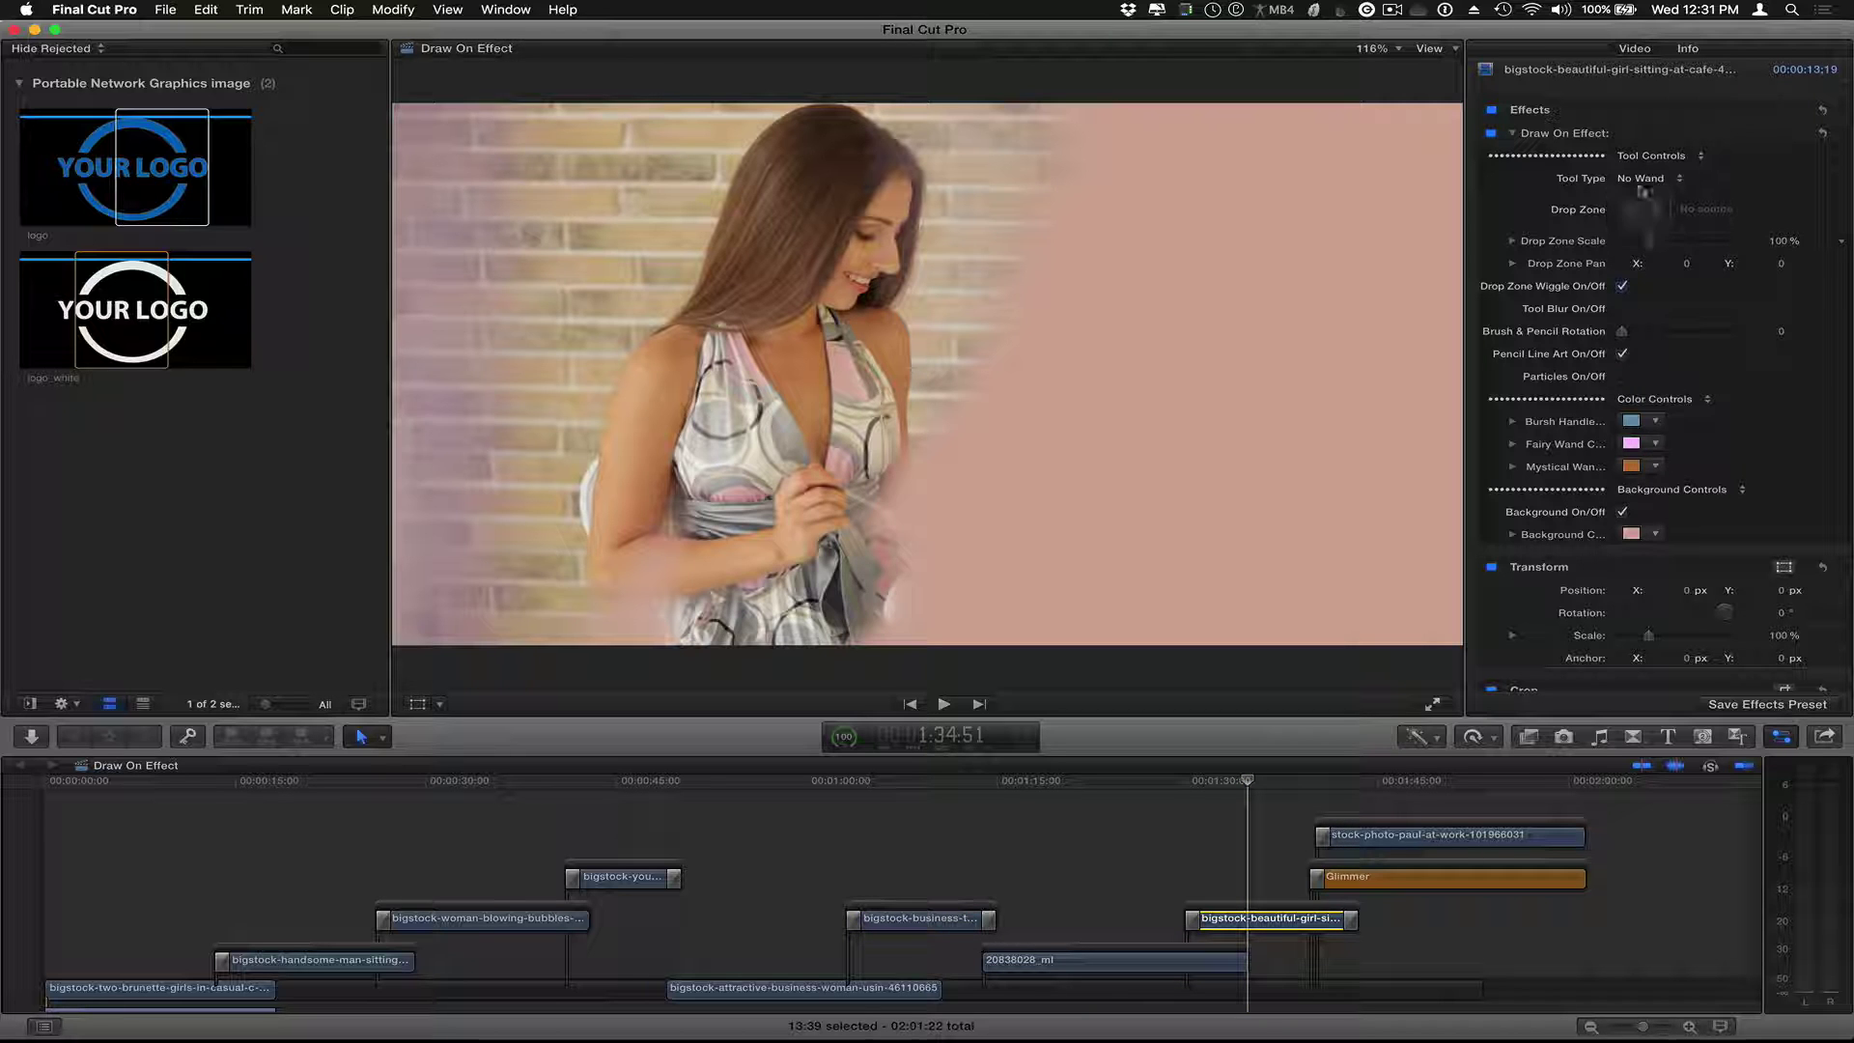
pyautogui.click(1642, 179)
pyautogui.click(1643, 172)
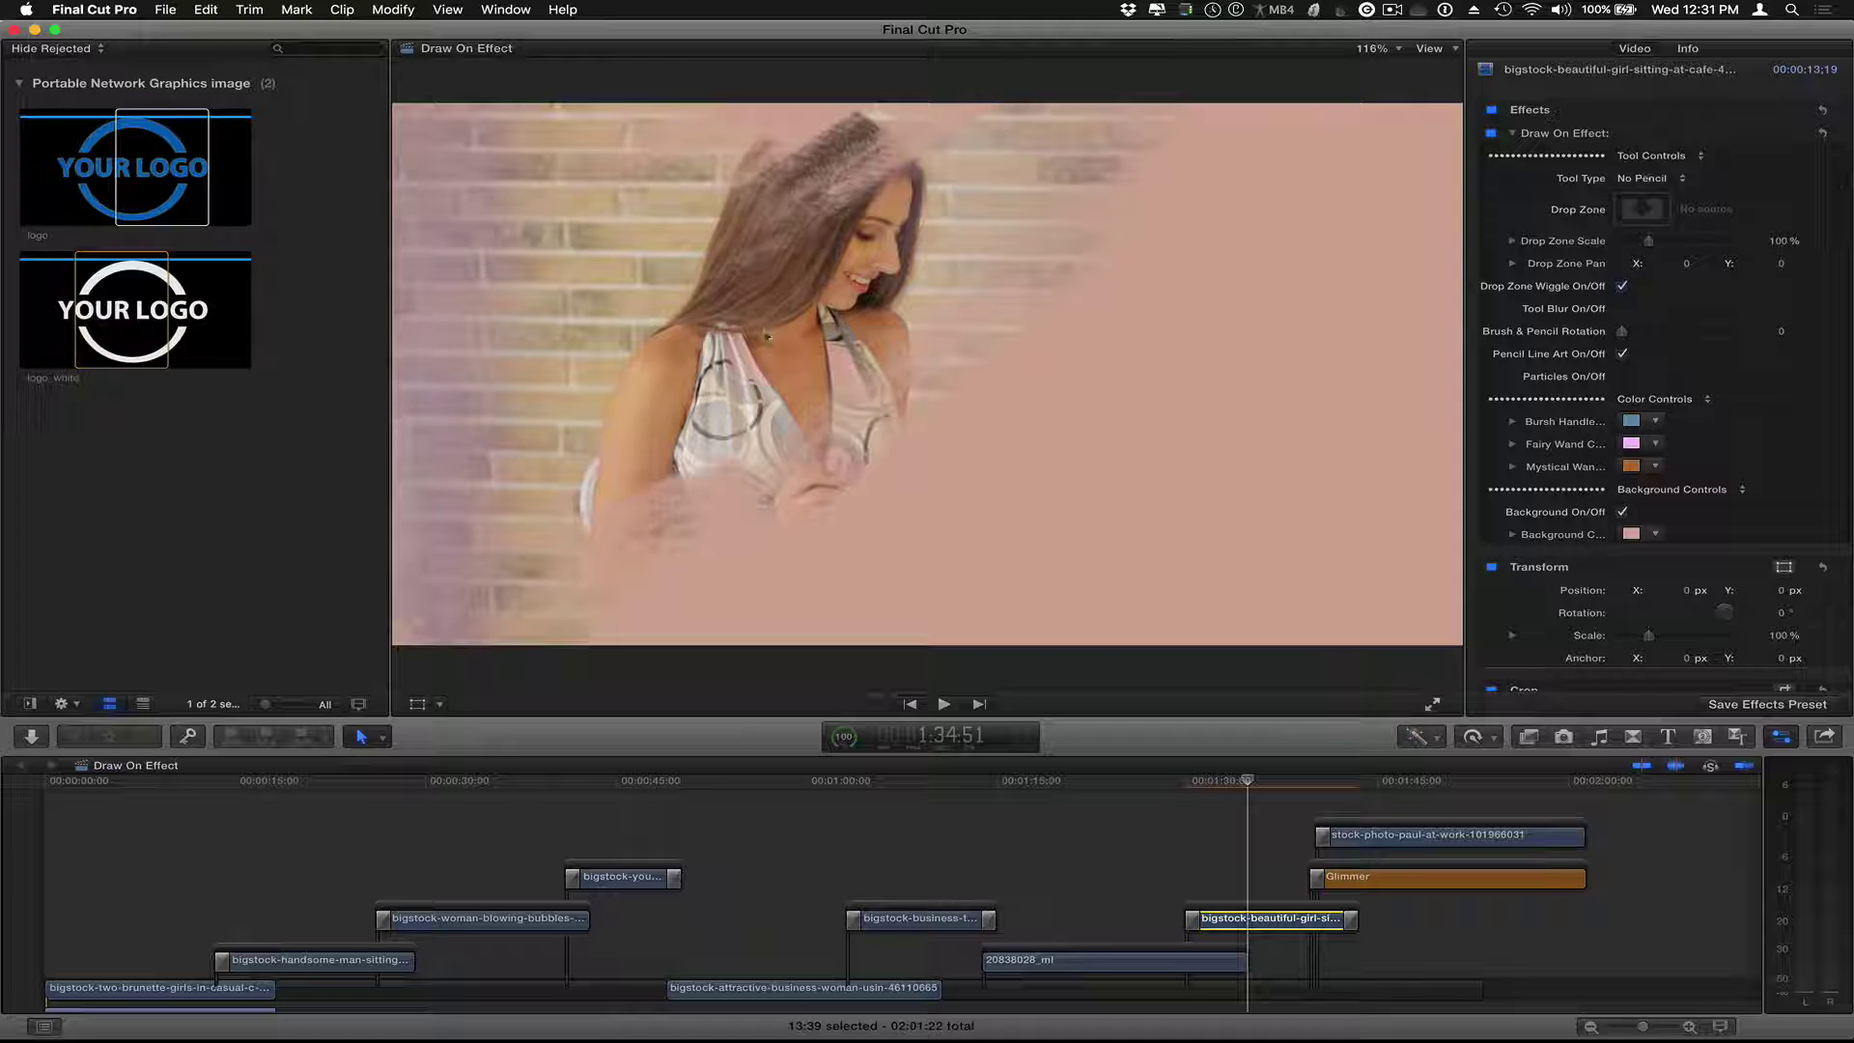
pyautogui.click(1653, 179)
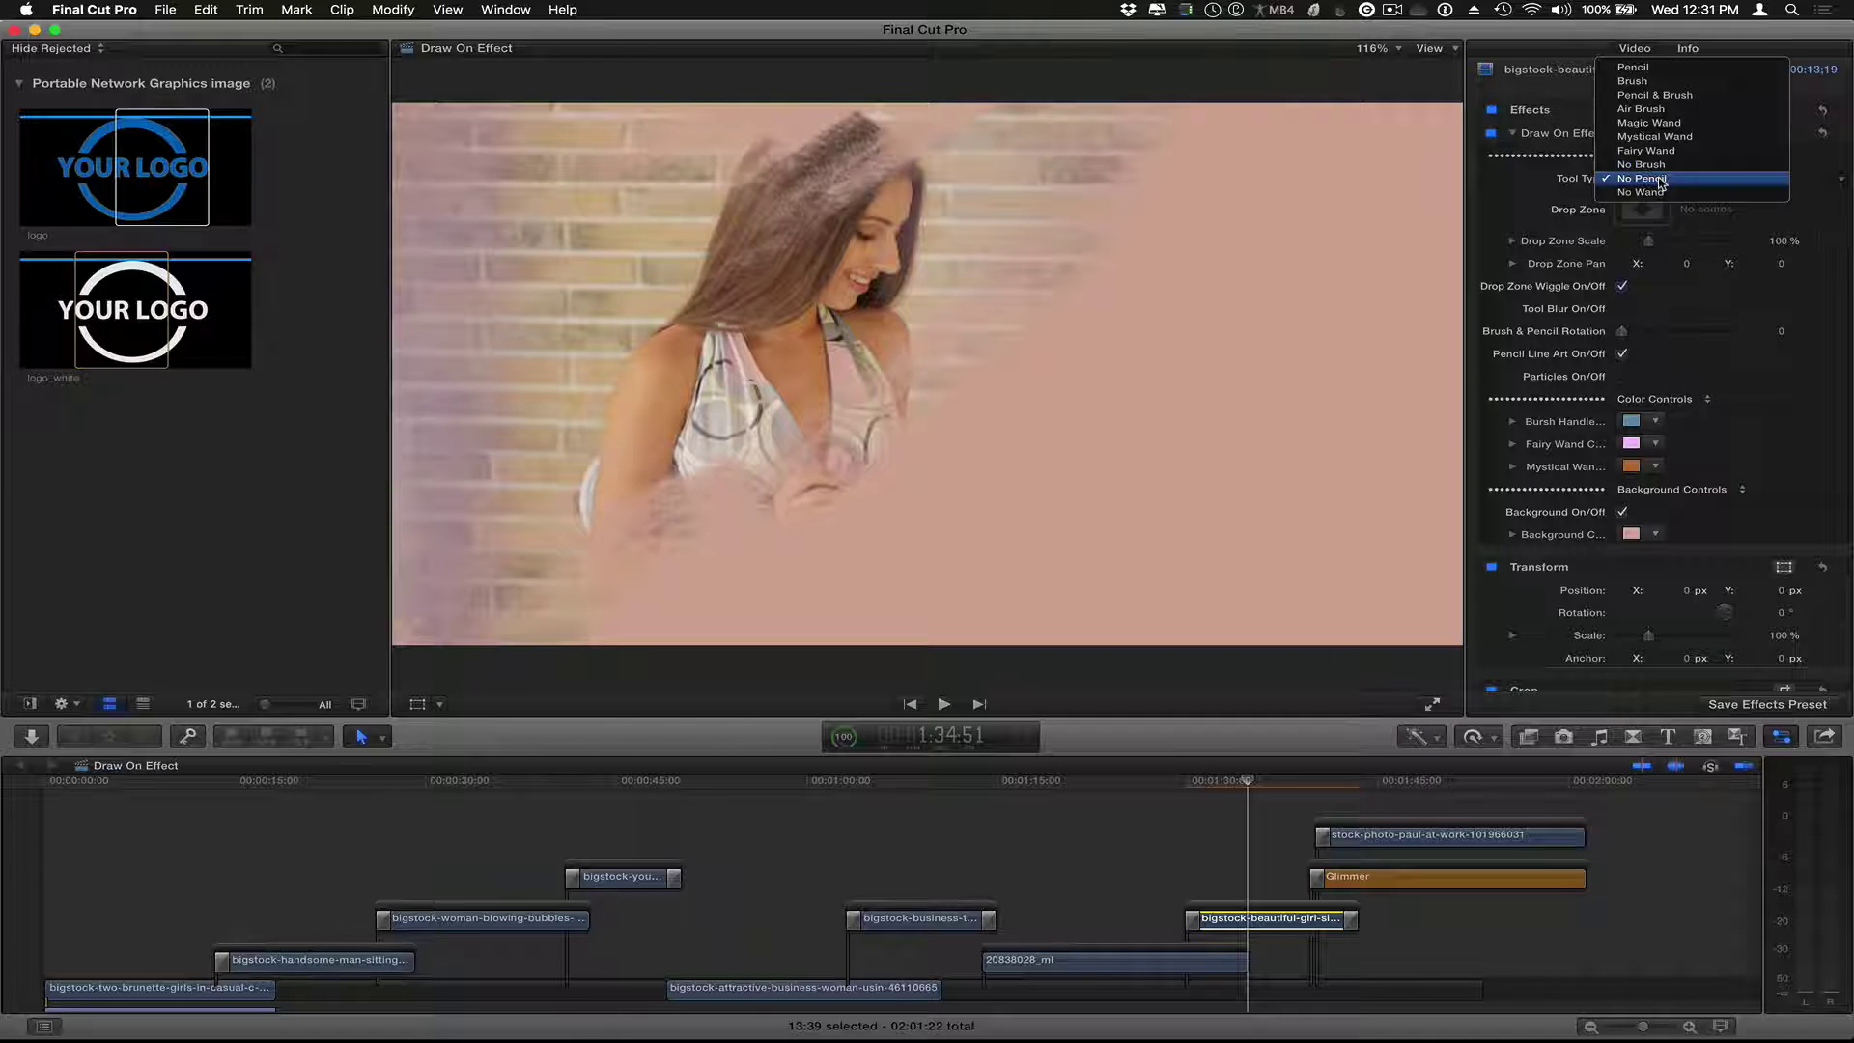
pyautogui.click(1653, 165)
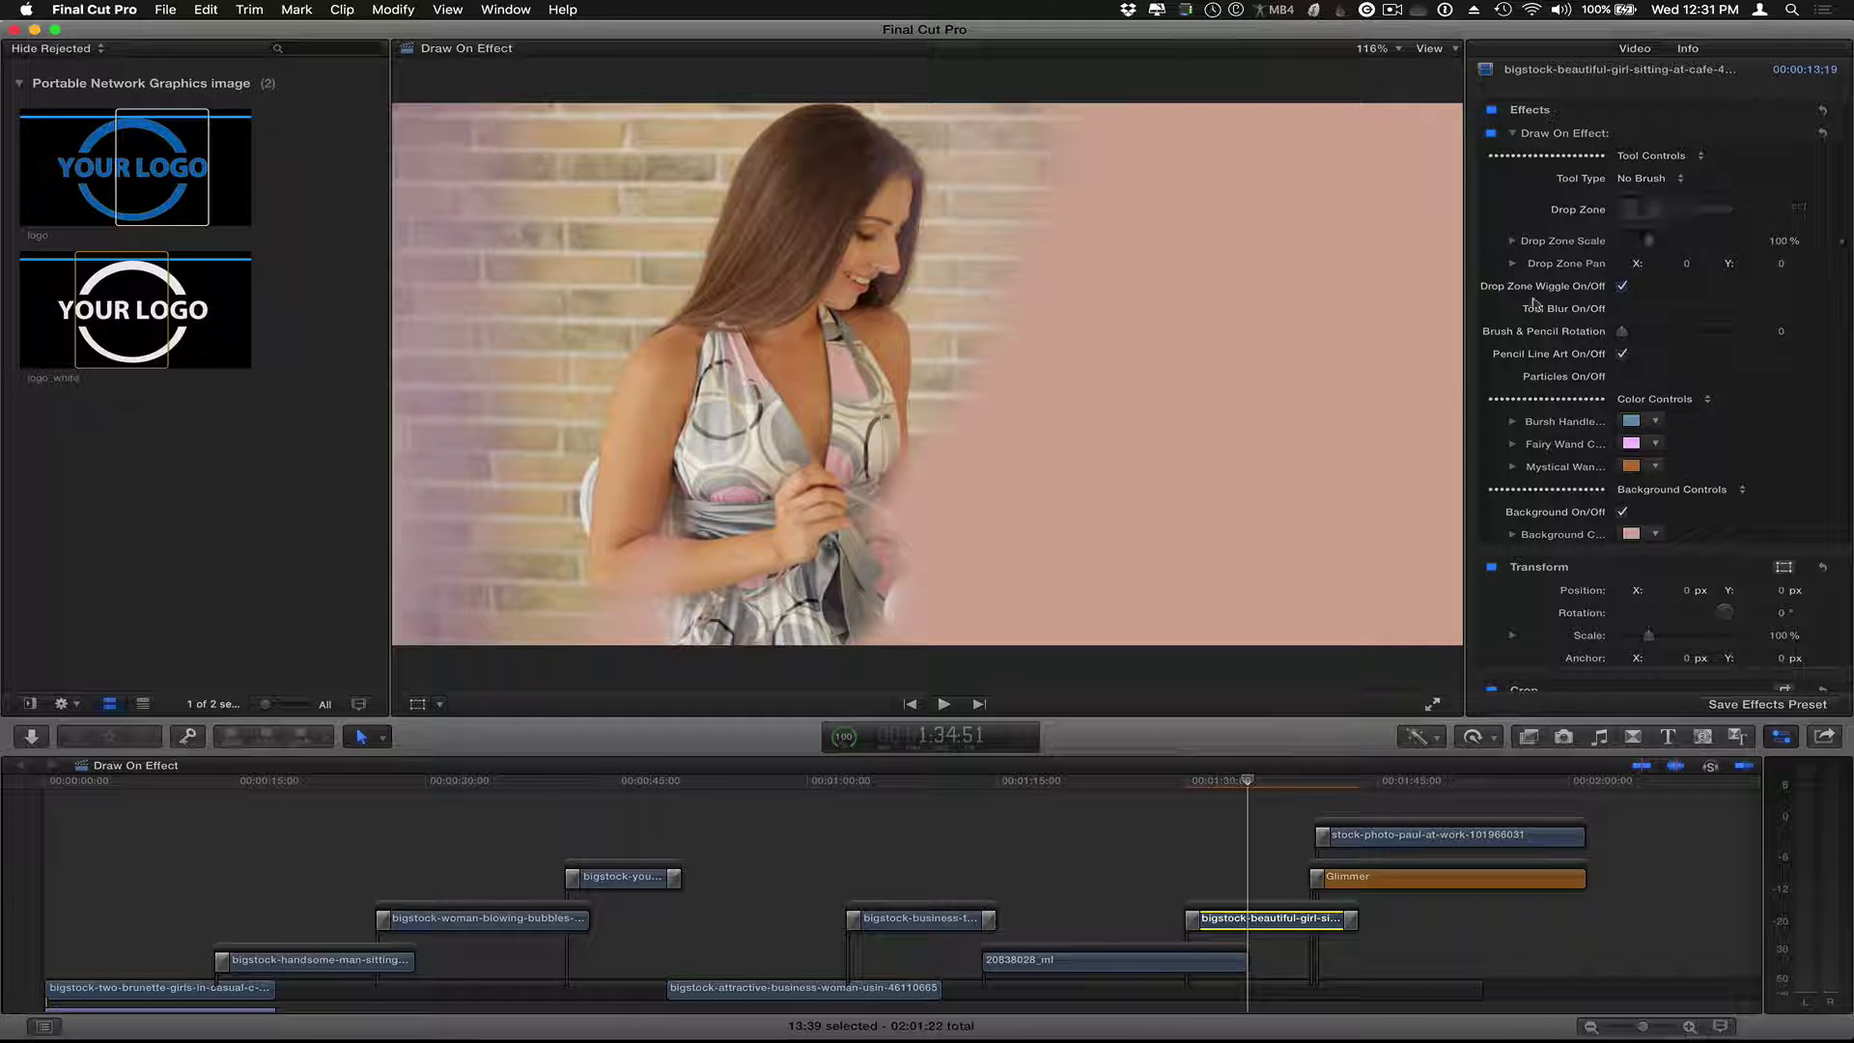
# - Try Drop Zone Wiggle on the stock-photo-paul-at-work clip with the playhead at 1:48:10, and switch it back off
pyautogui.click(1416, 780)
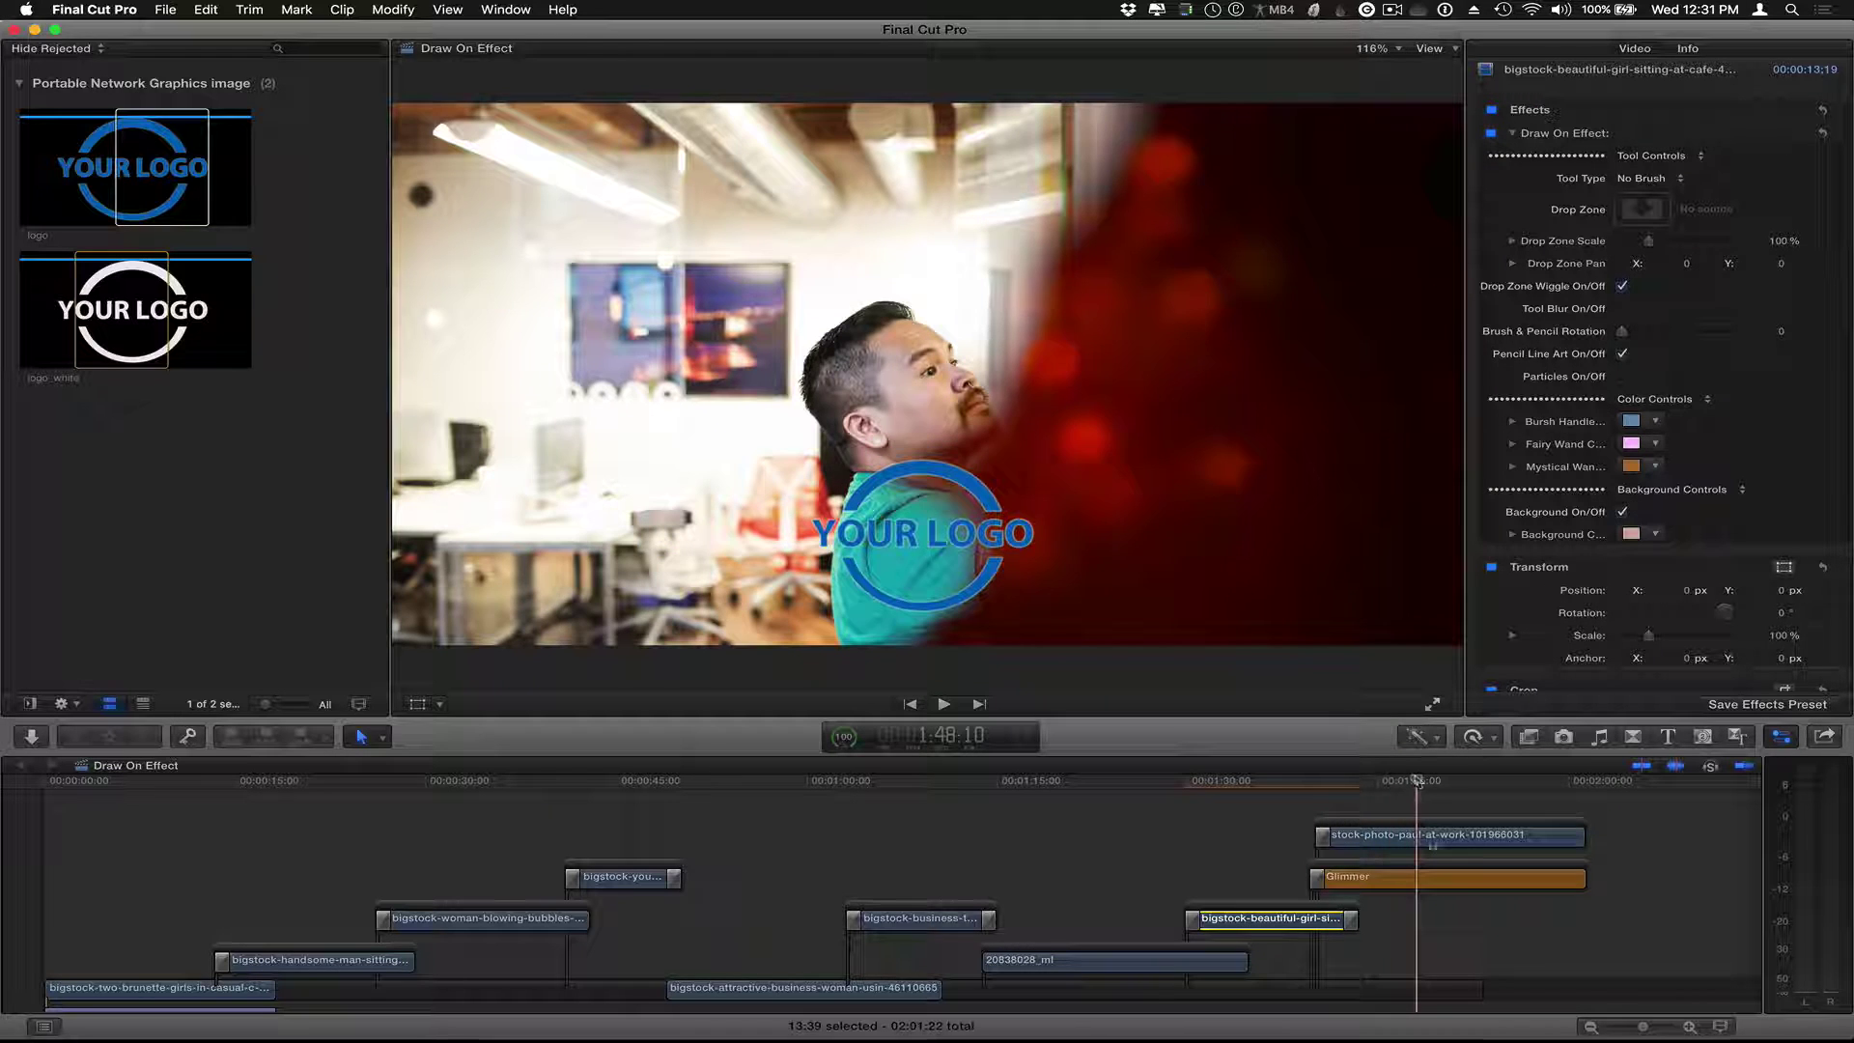
pyautogui.click(1435, 836)
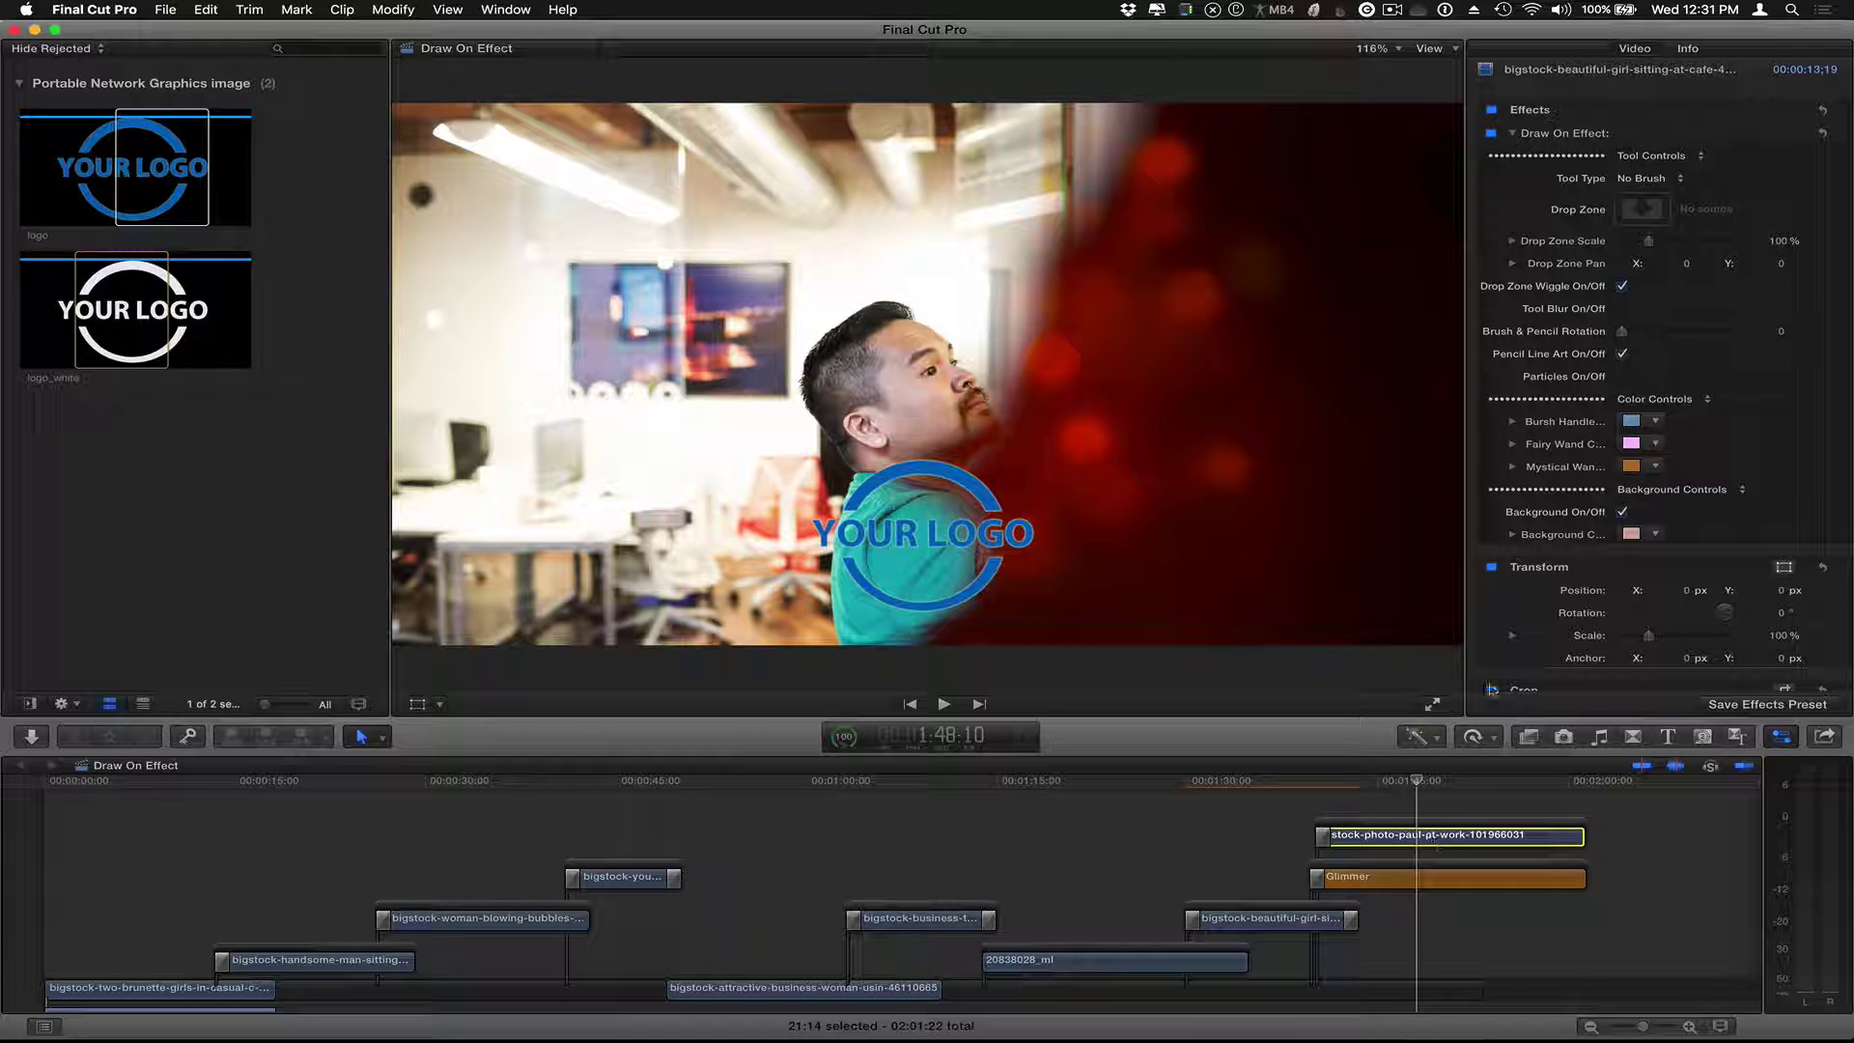
pyautogui.click(1622, 287)
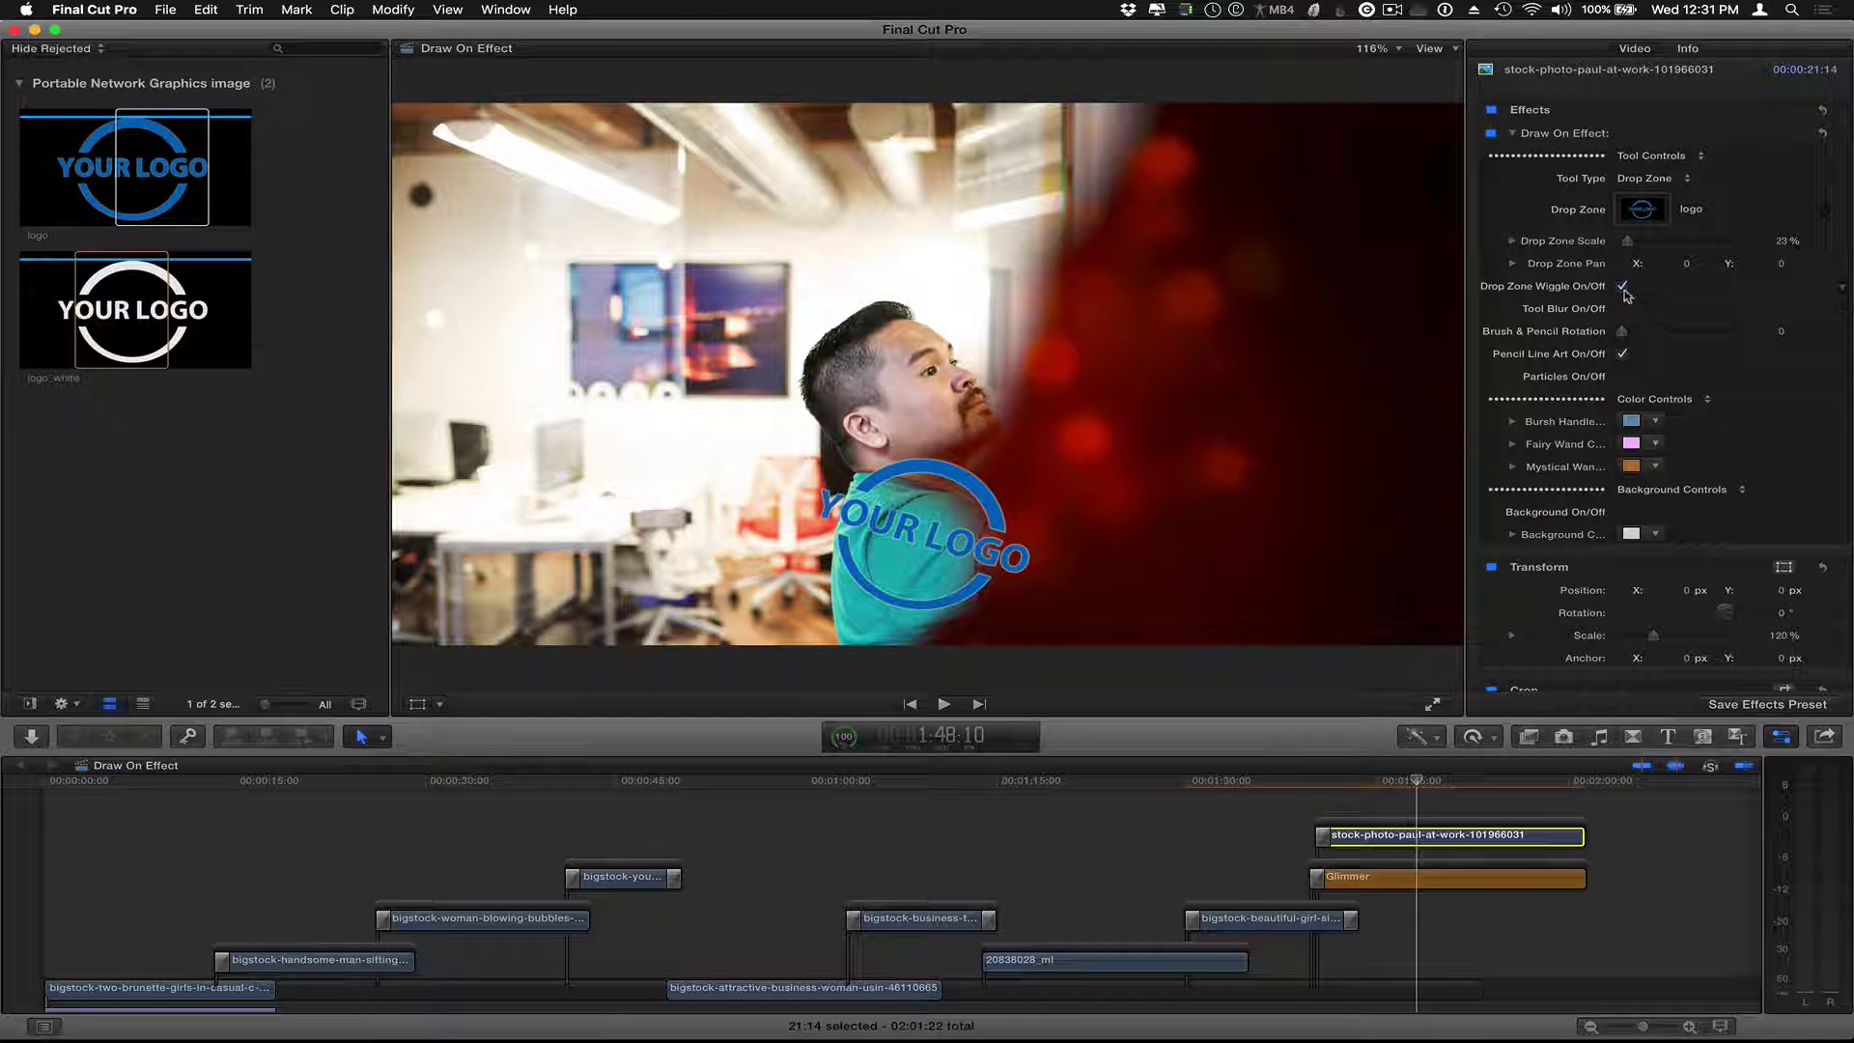
pyautogui.click(1622, 286)
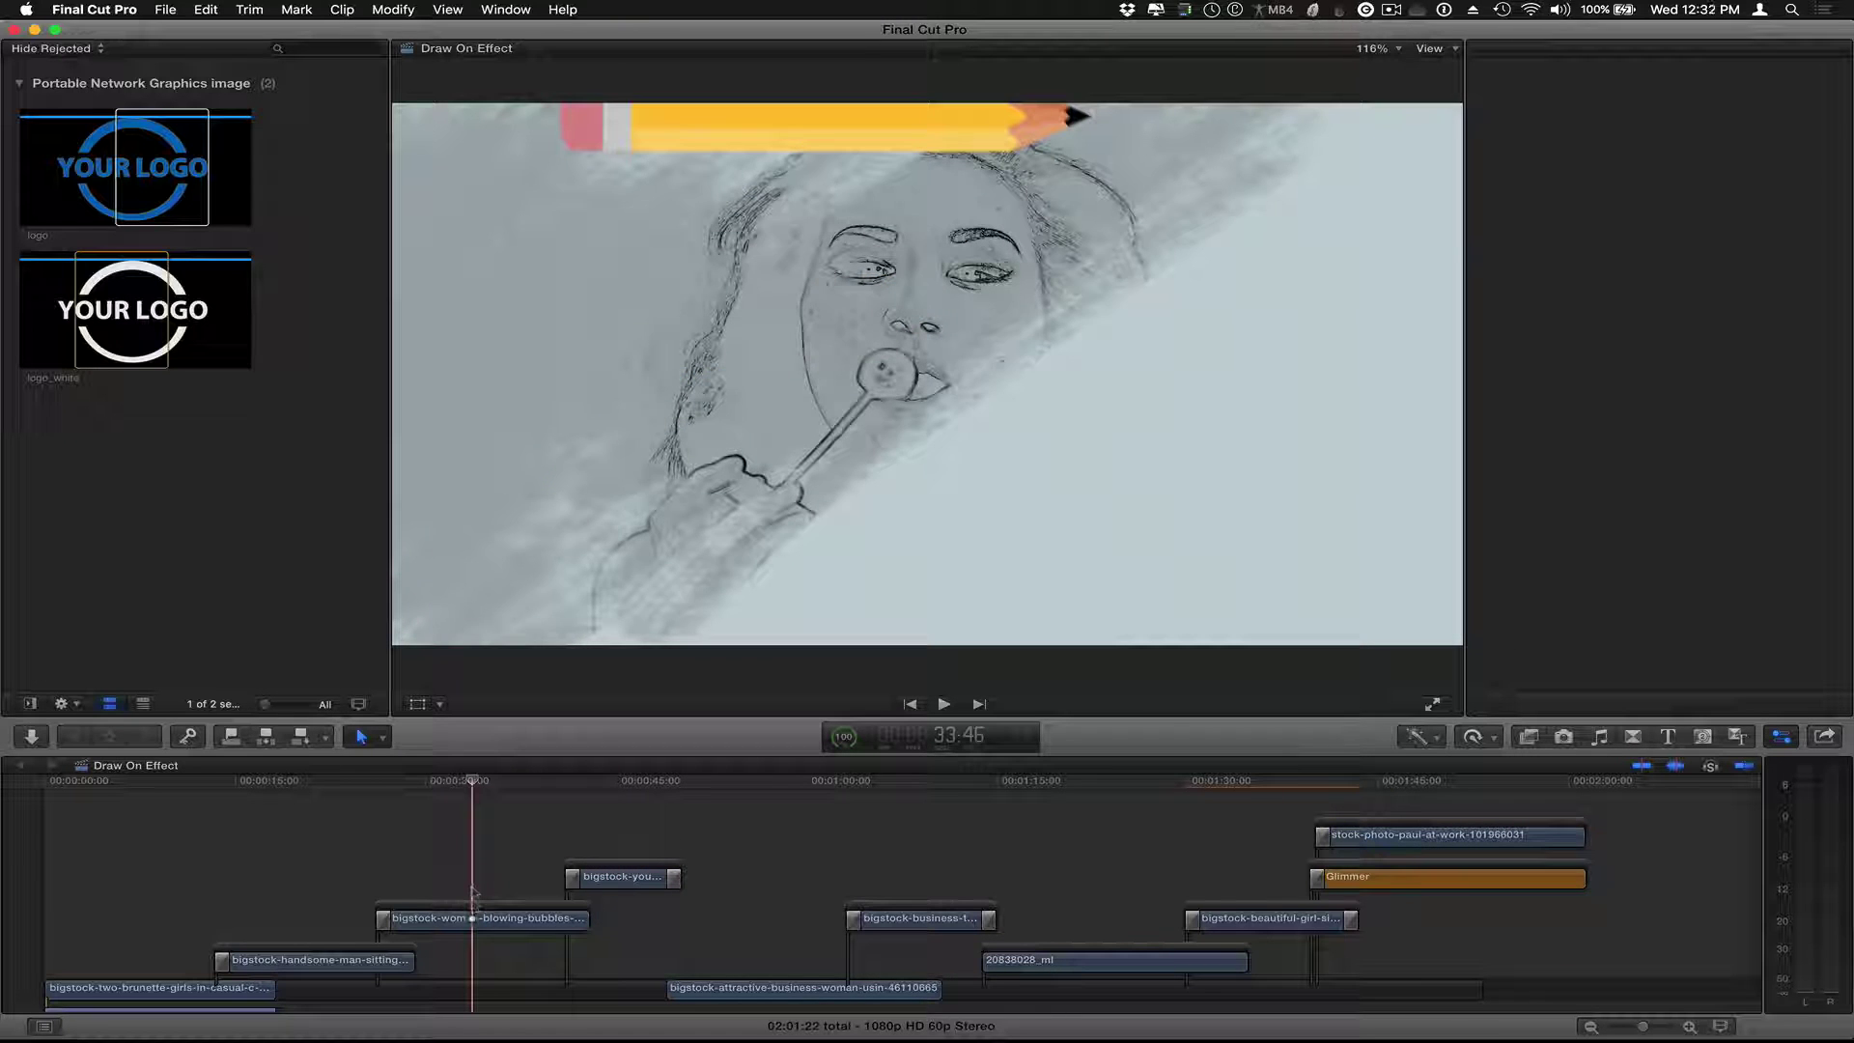
# - Toggle Pencil Line Art for the woman-blowing-bubbles clip's Draw On Effect and leave it on
pyautogui.click(472, 918)
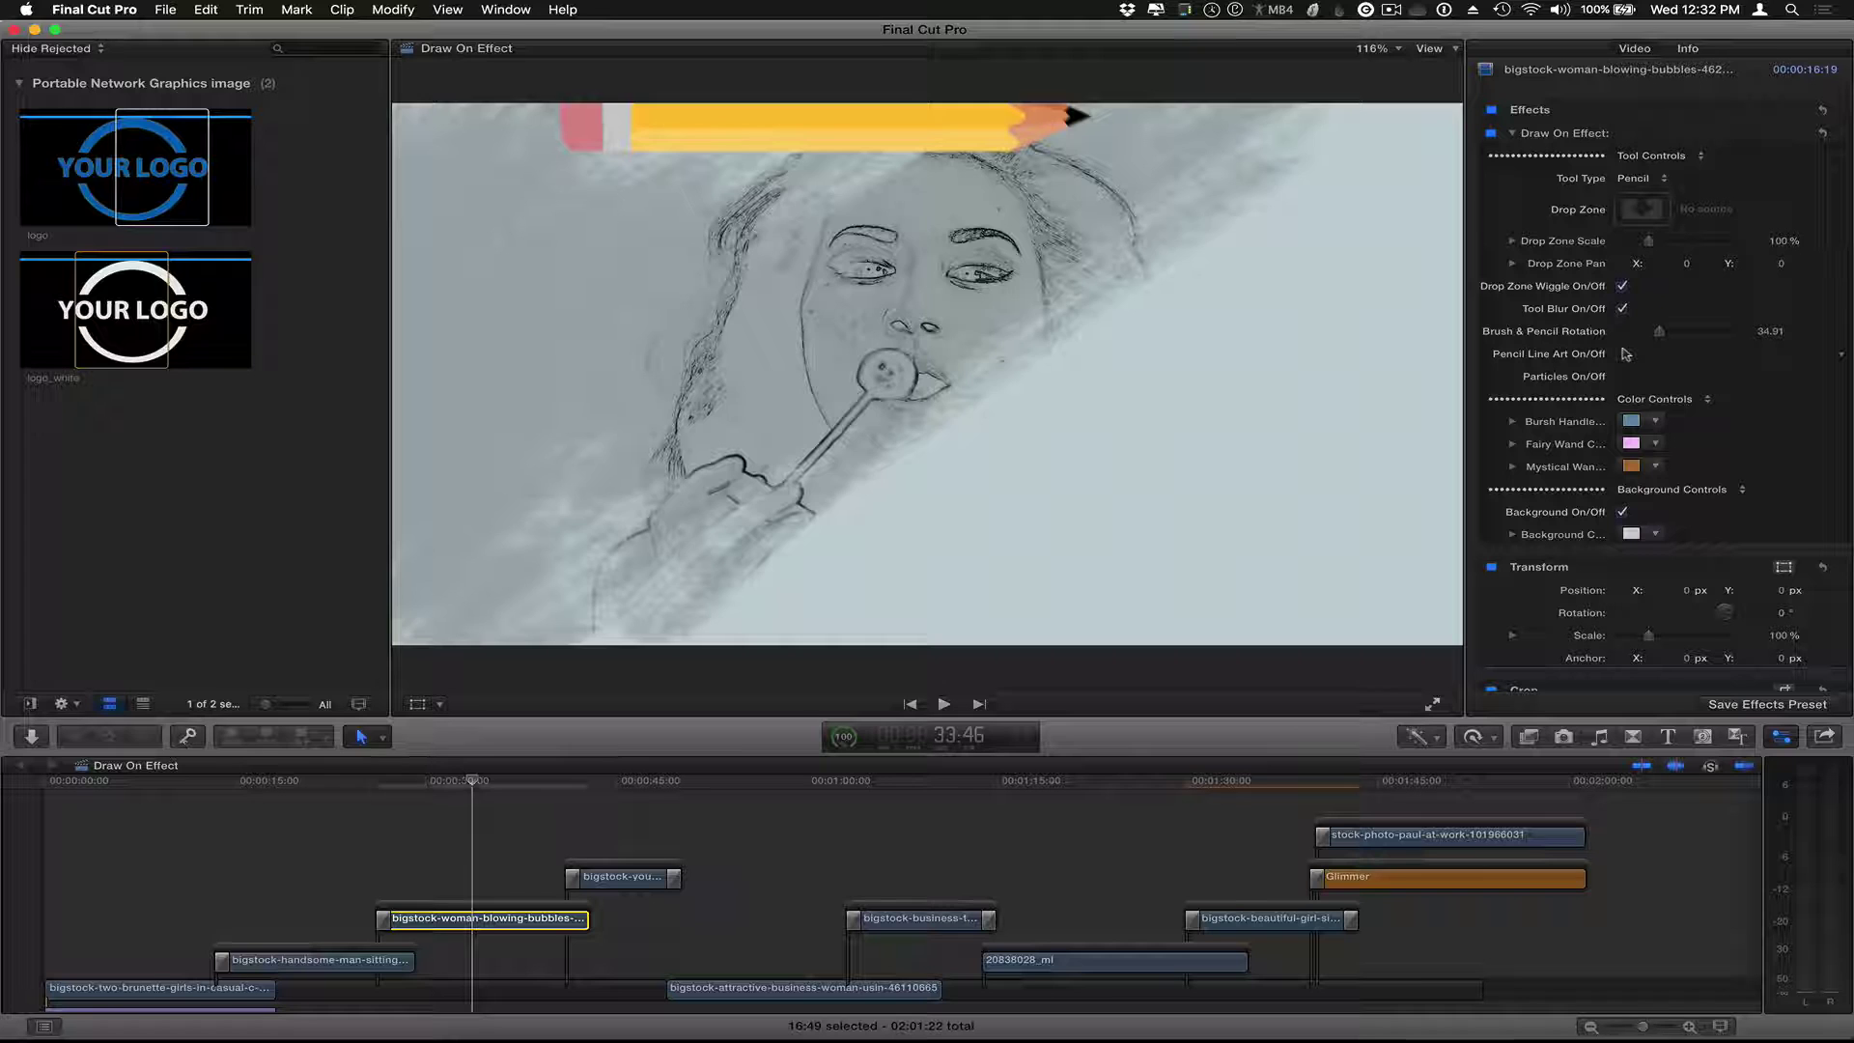
pyautogui.click(1623, 354)
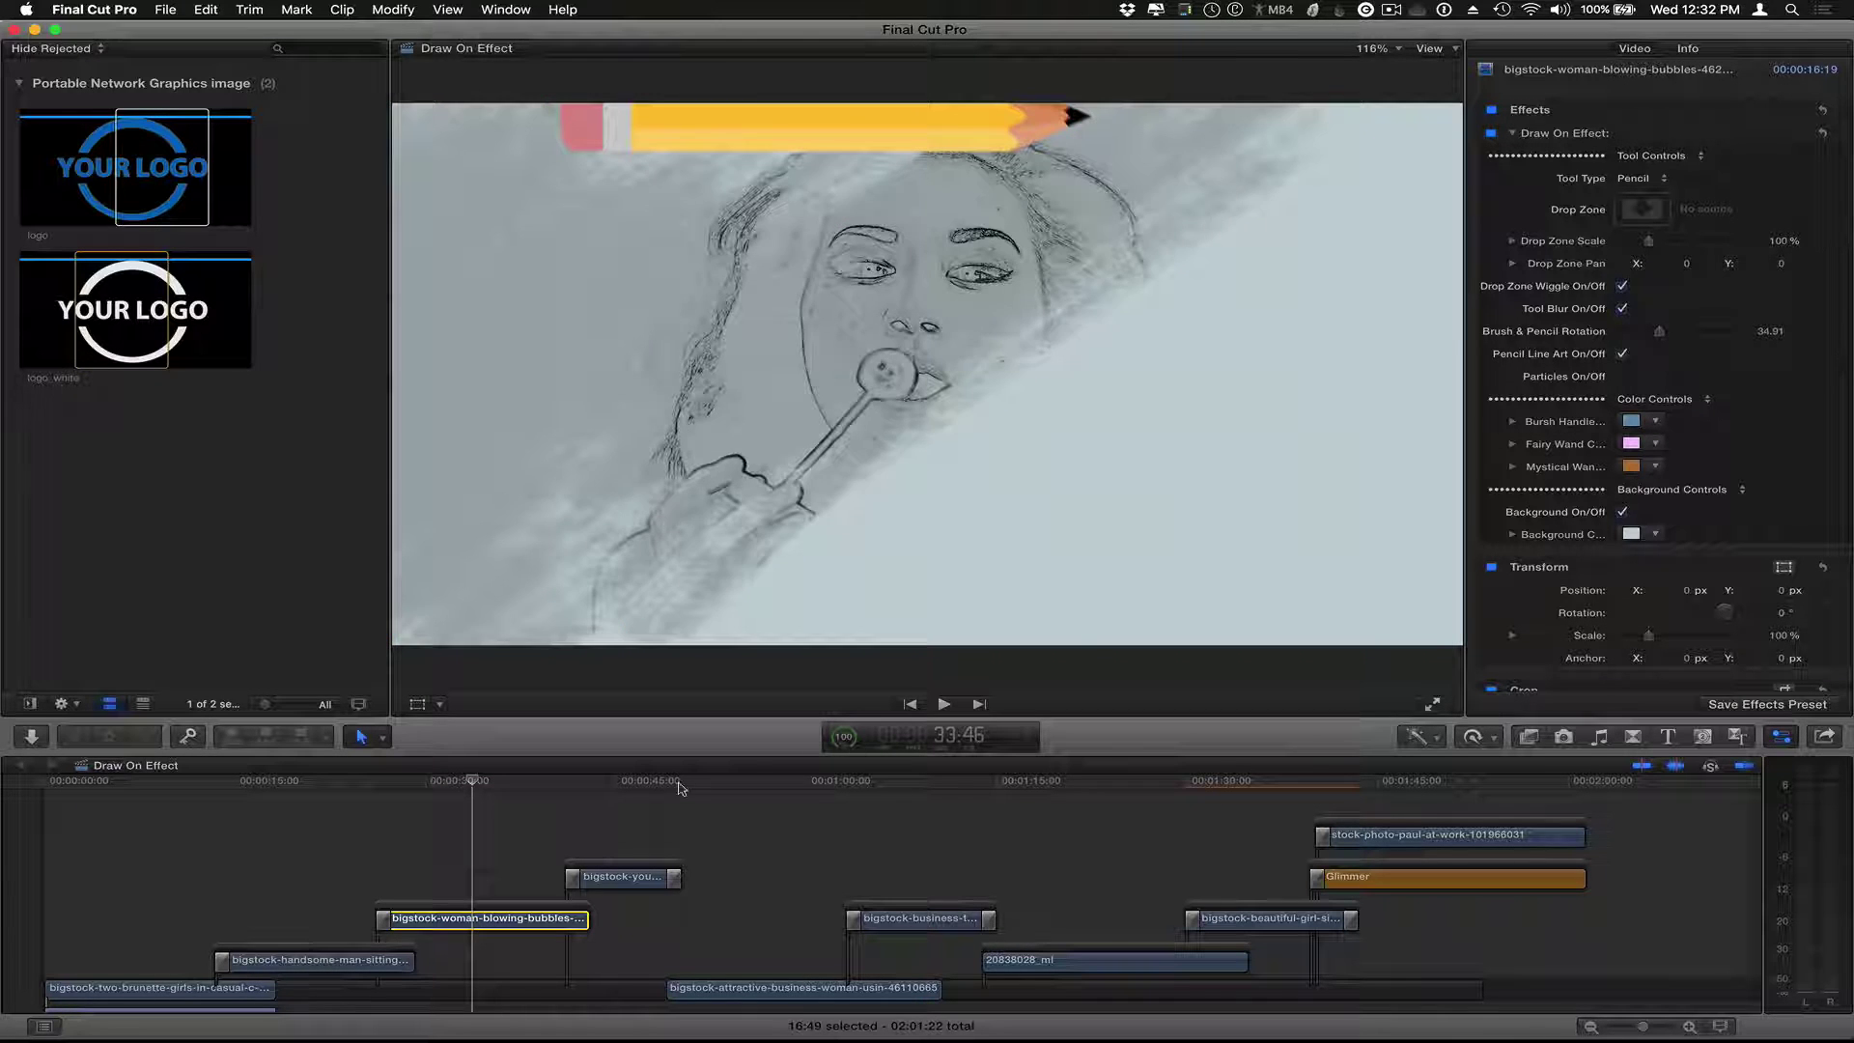
# - Try the Particles option on the attractive-business-woman clip at 55:45, leave it on, and view the clip's Background Controls
pyautogui.click(751, 779)
pyautogui.click(761, 988)
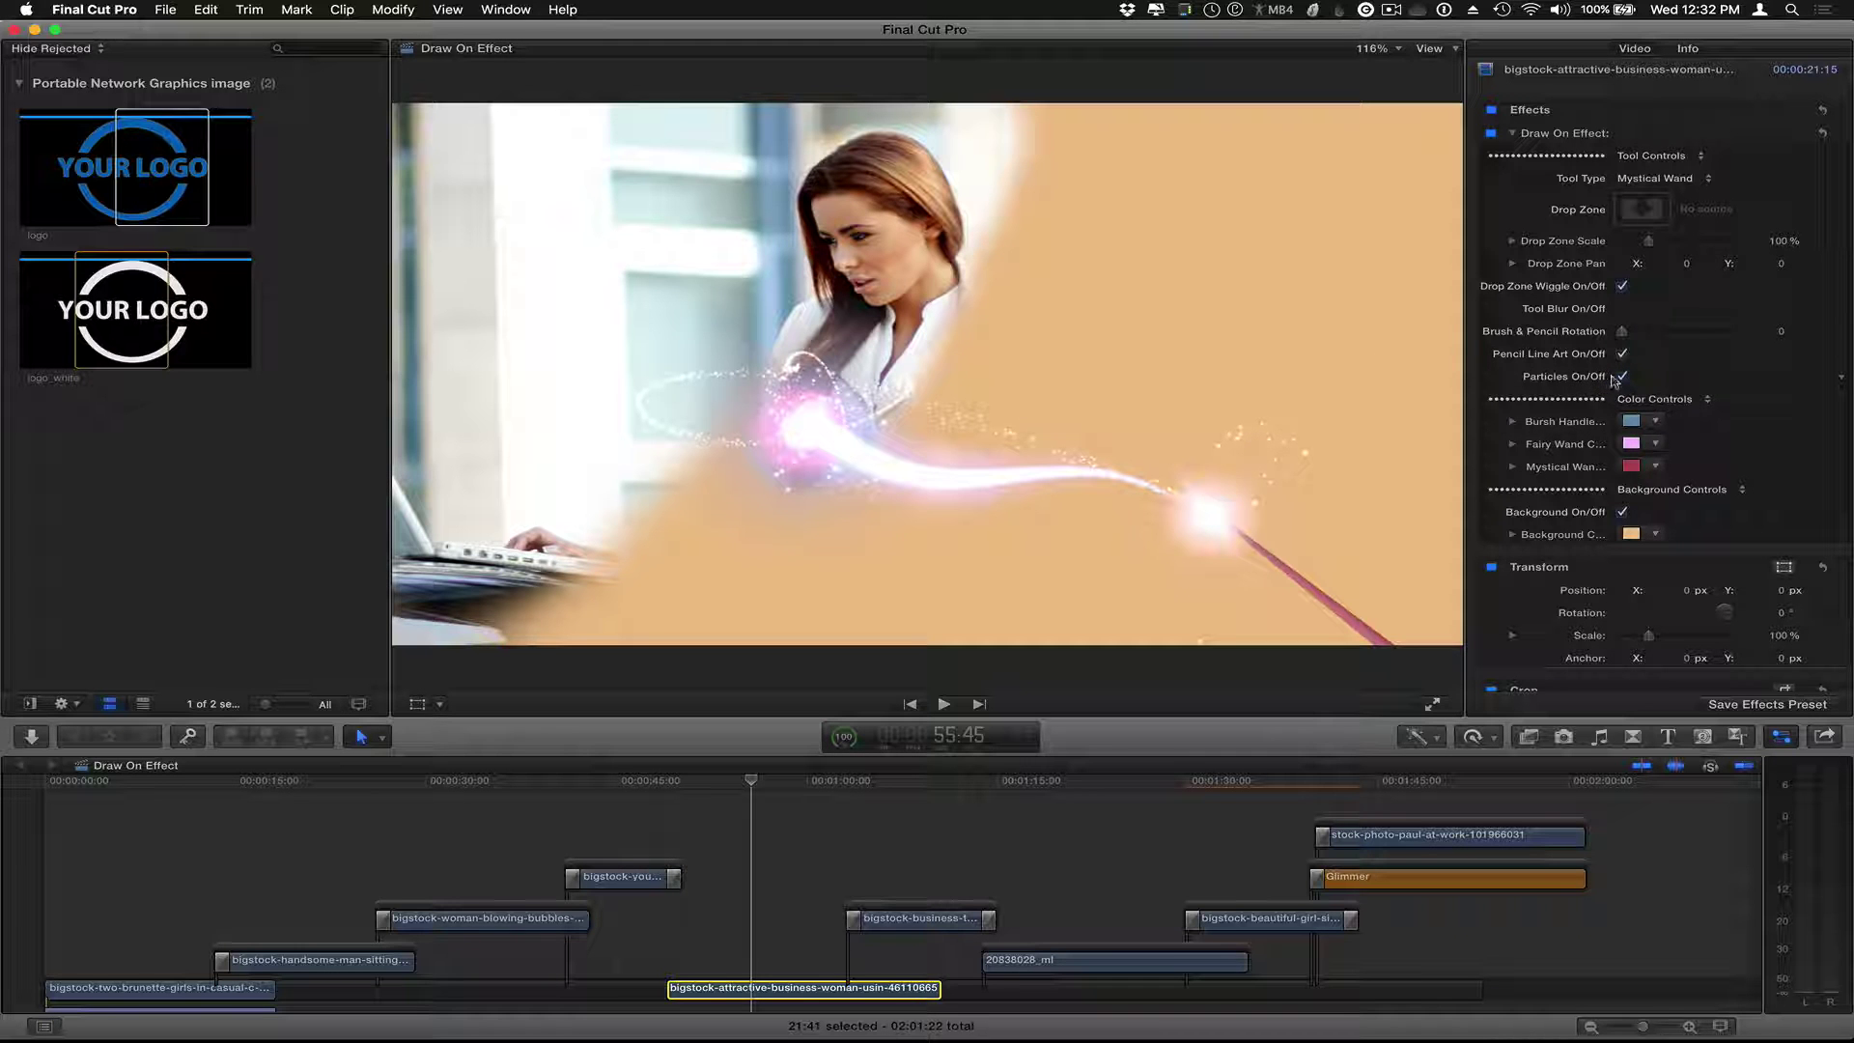
pyautogui.click(1621, 378)
pyautogui.scroll(-5, 1594, 464)
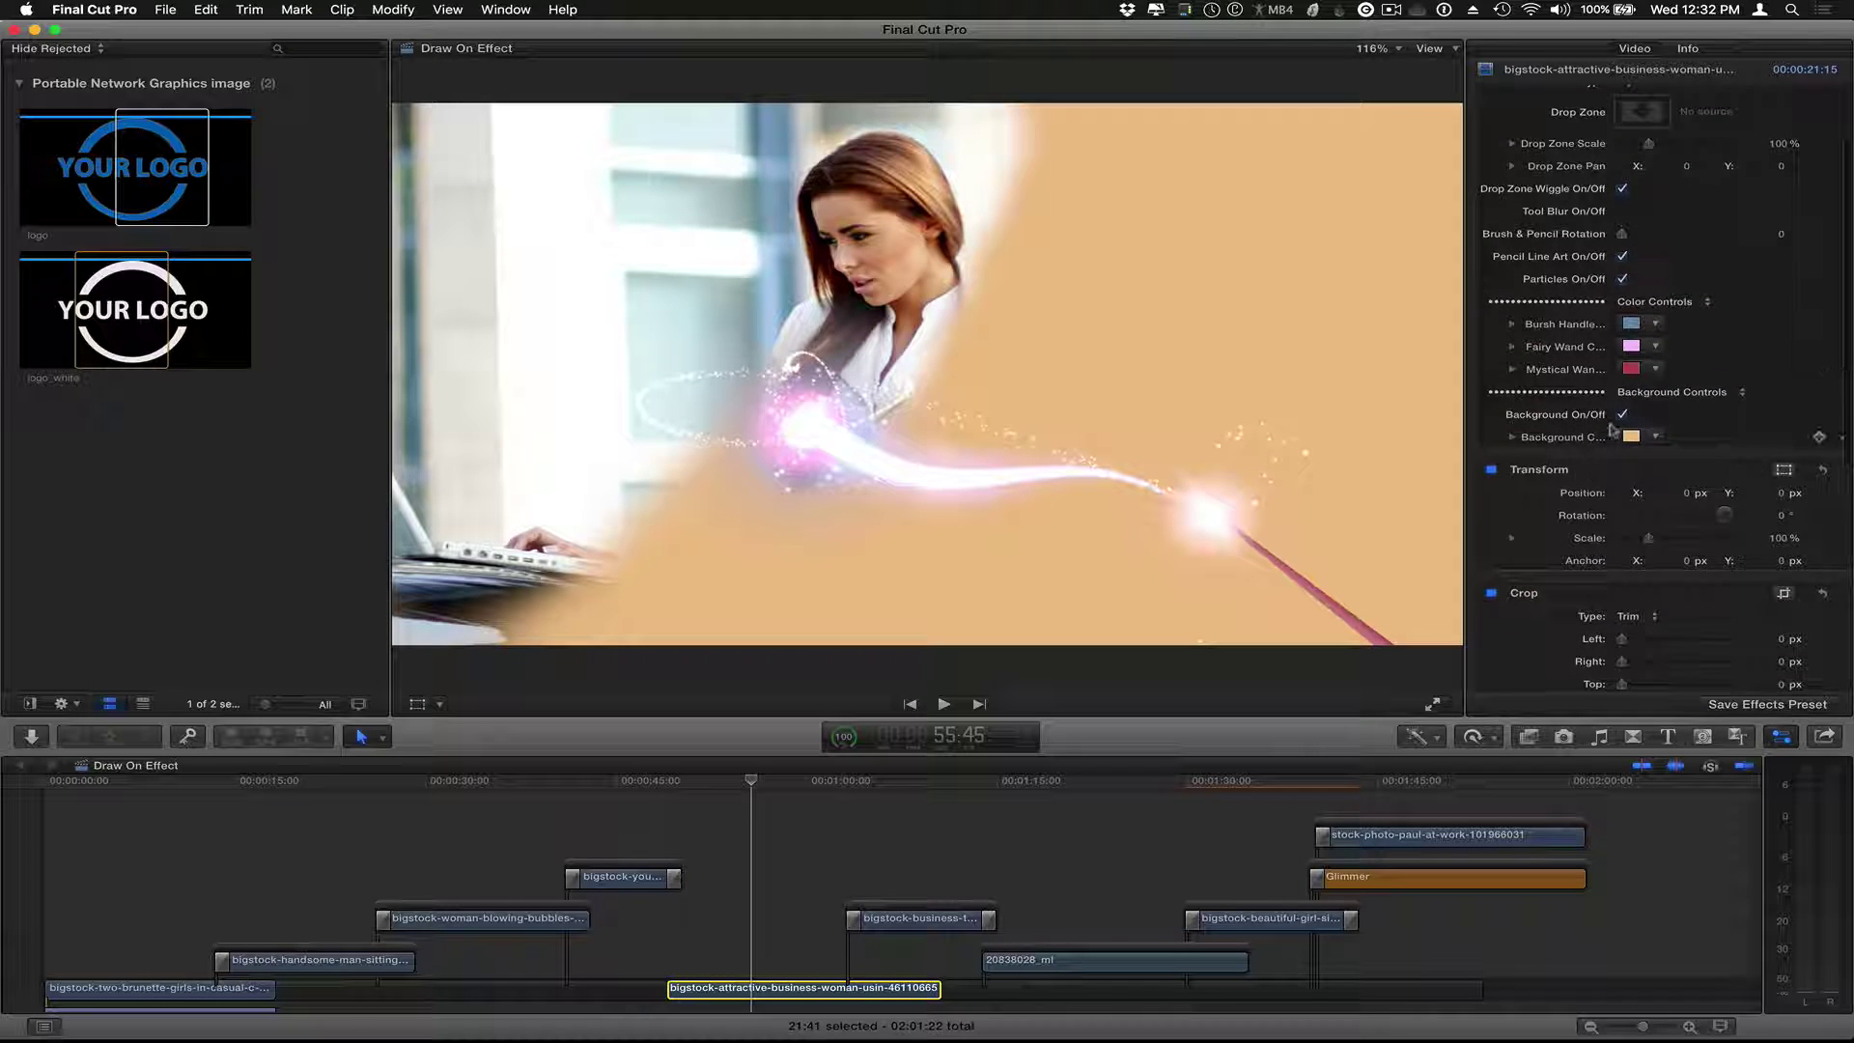
# - Select the stock-photo-paul-at-work clip with the playhead at 1:46:38 and examine its Draw On Effect's Background Controls
pyautogui.click(1438, 783)
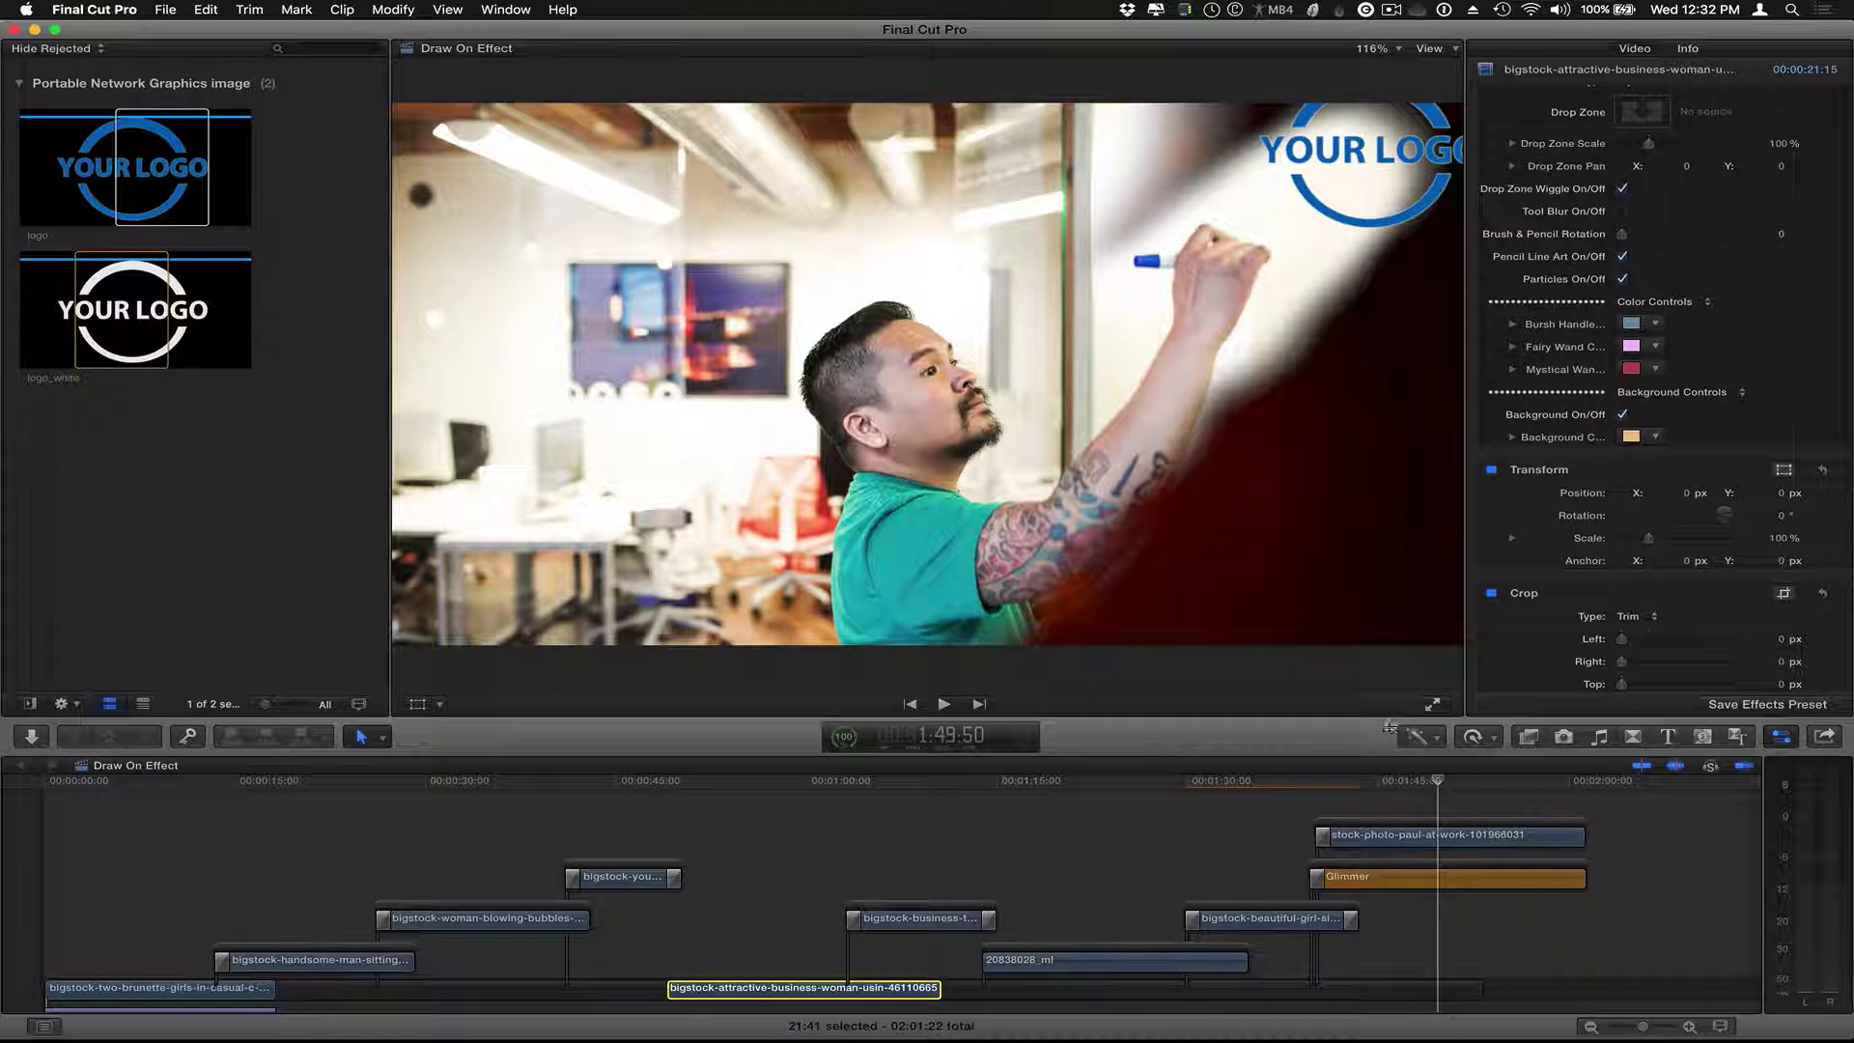
pyautogui.click(1397, 794)
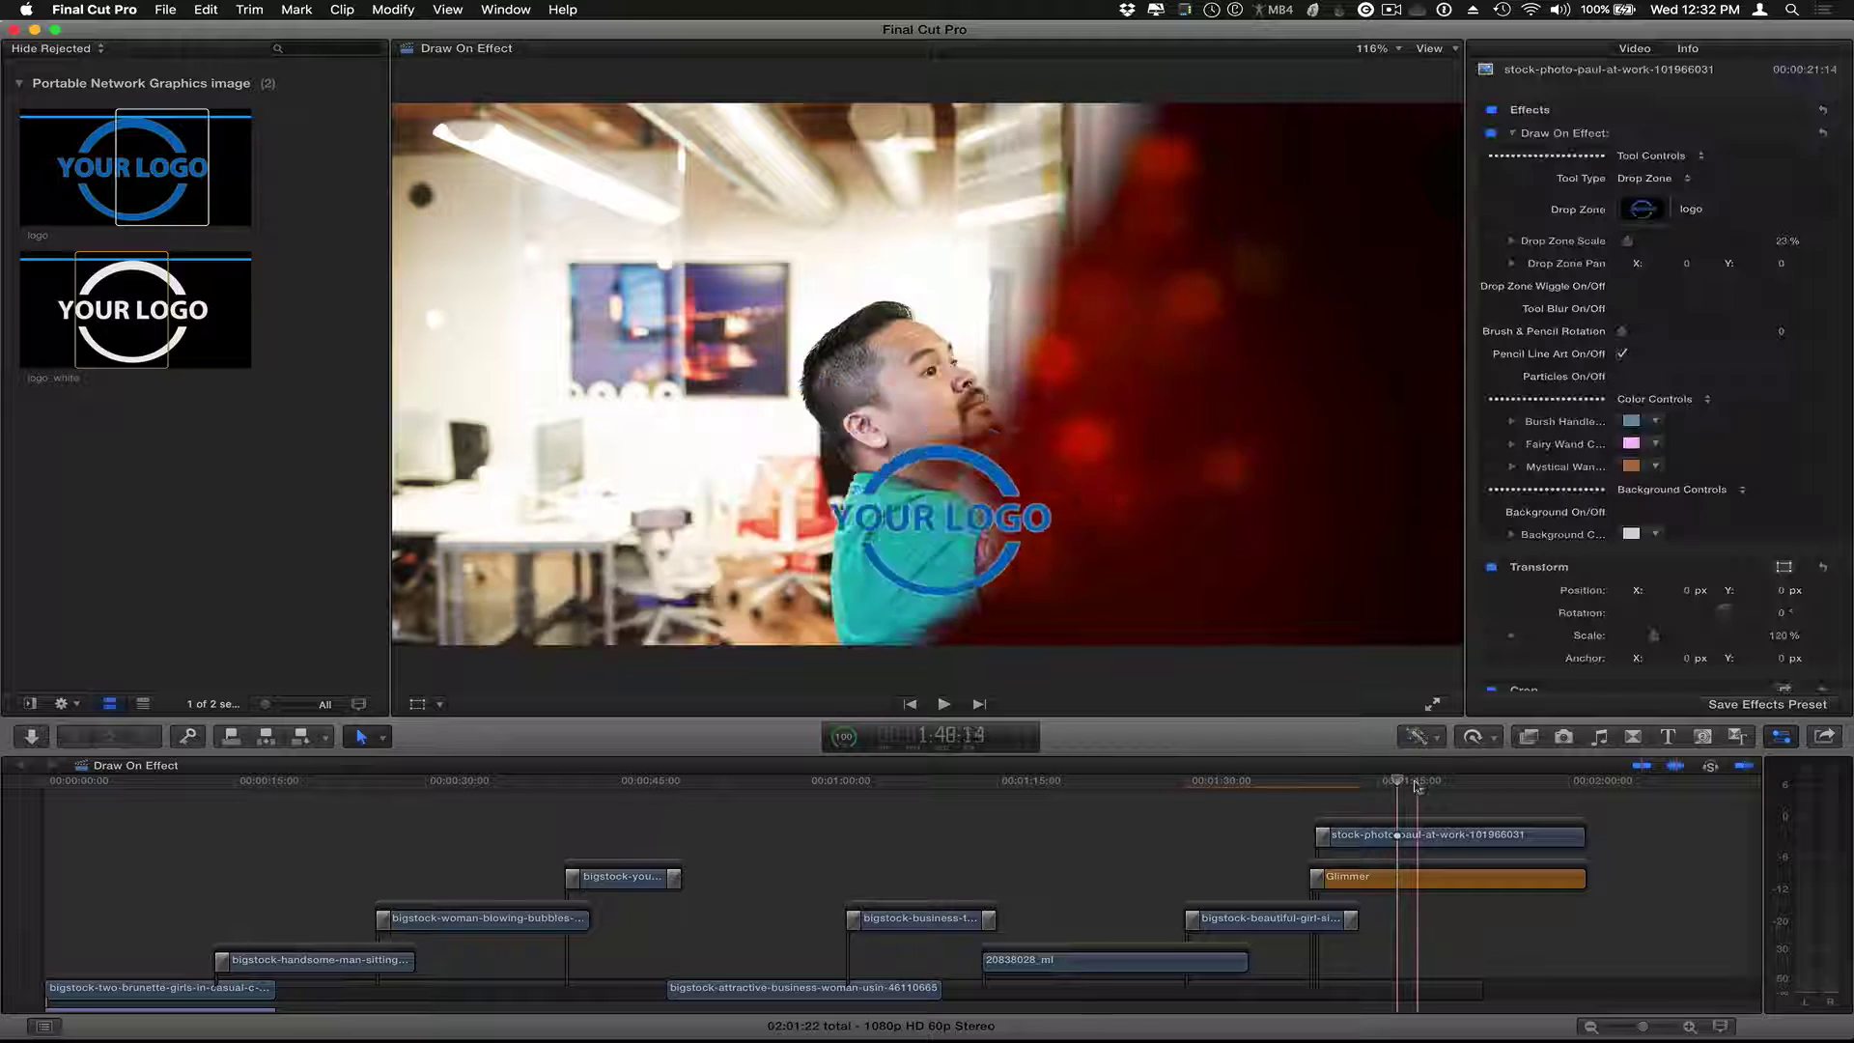
pyautogui.click(1394, 841)
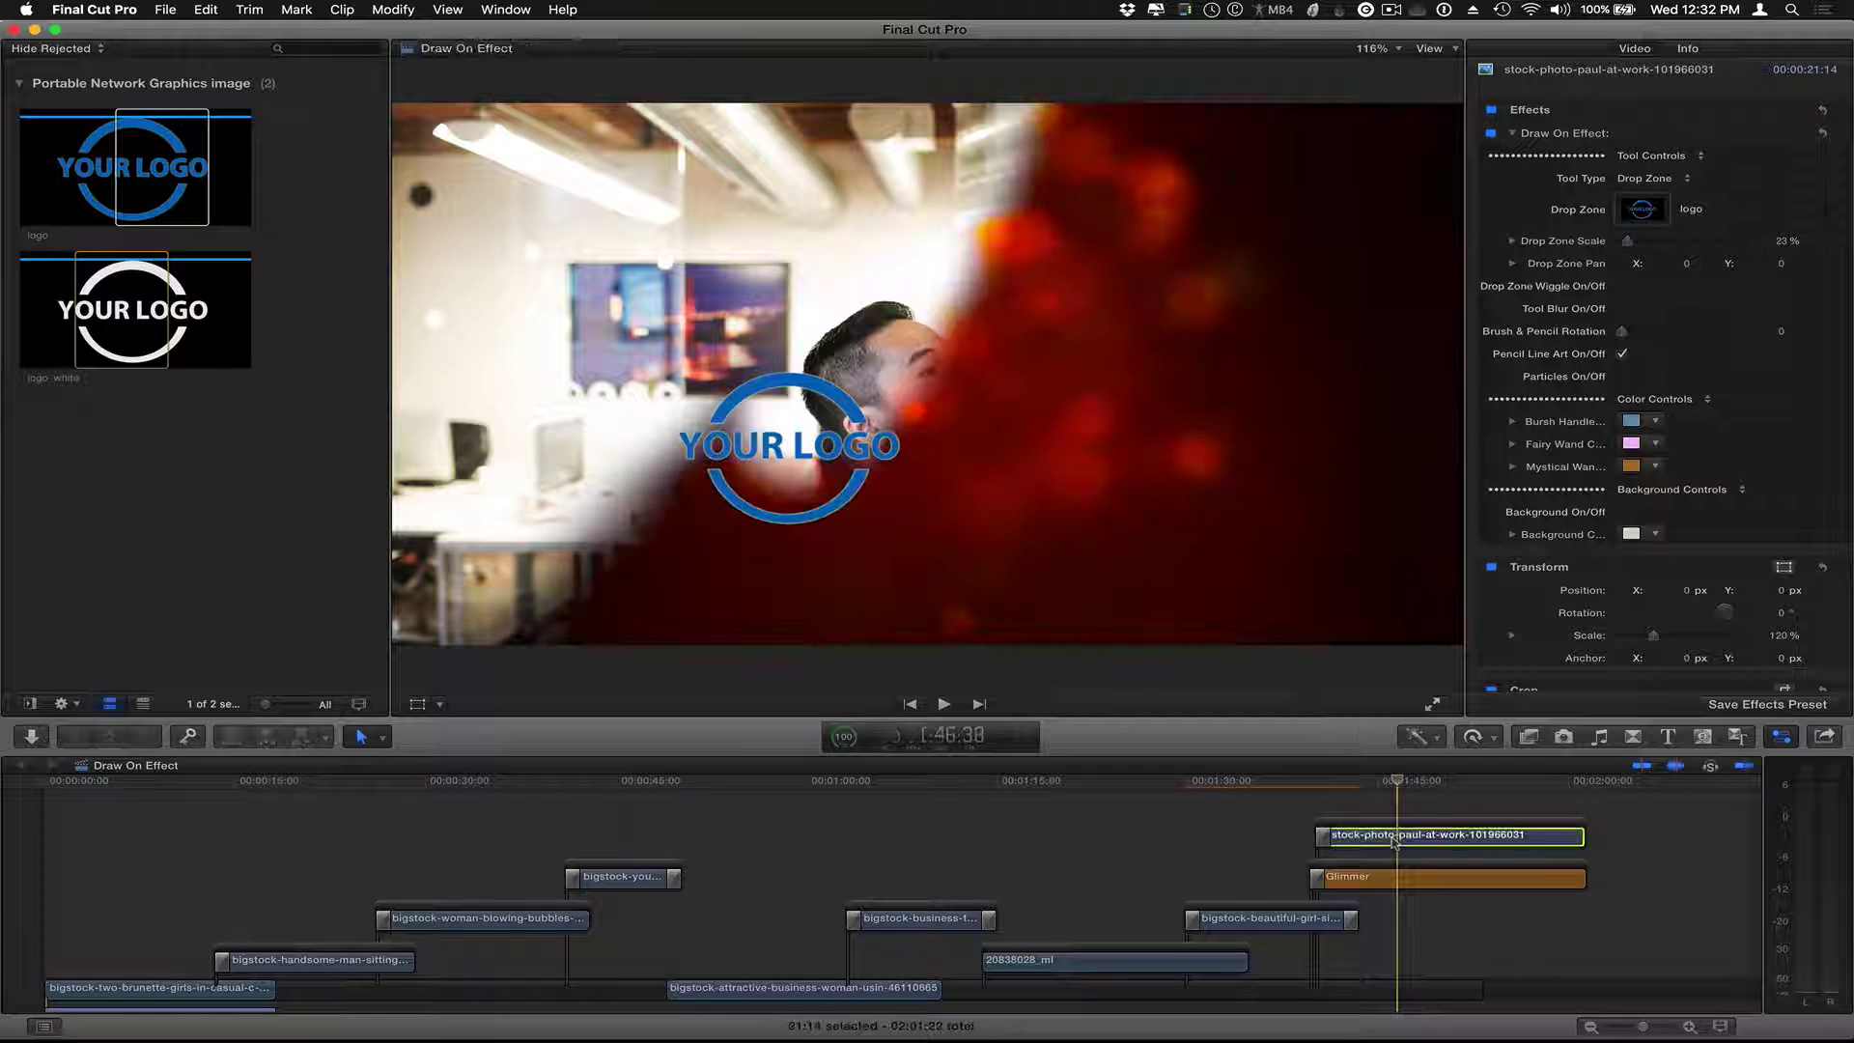
pyautogui.scroll(-3, 1611, 442)
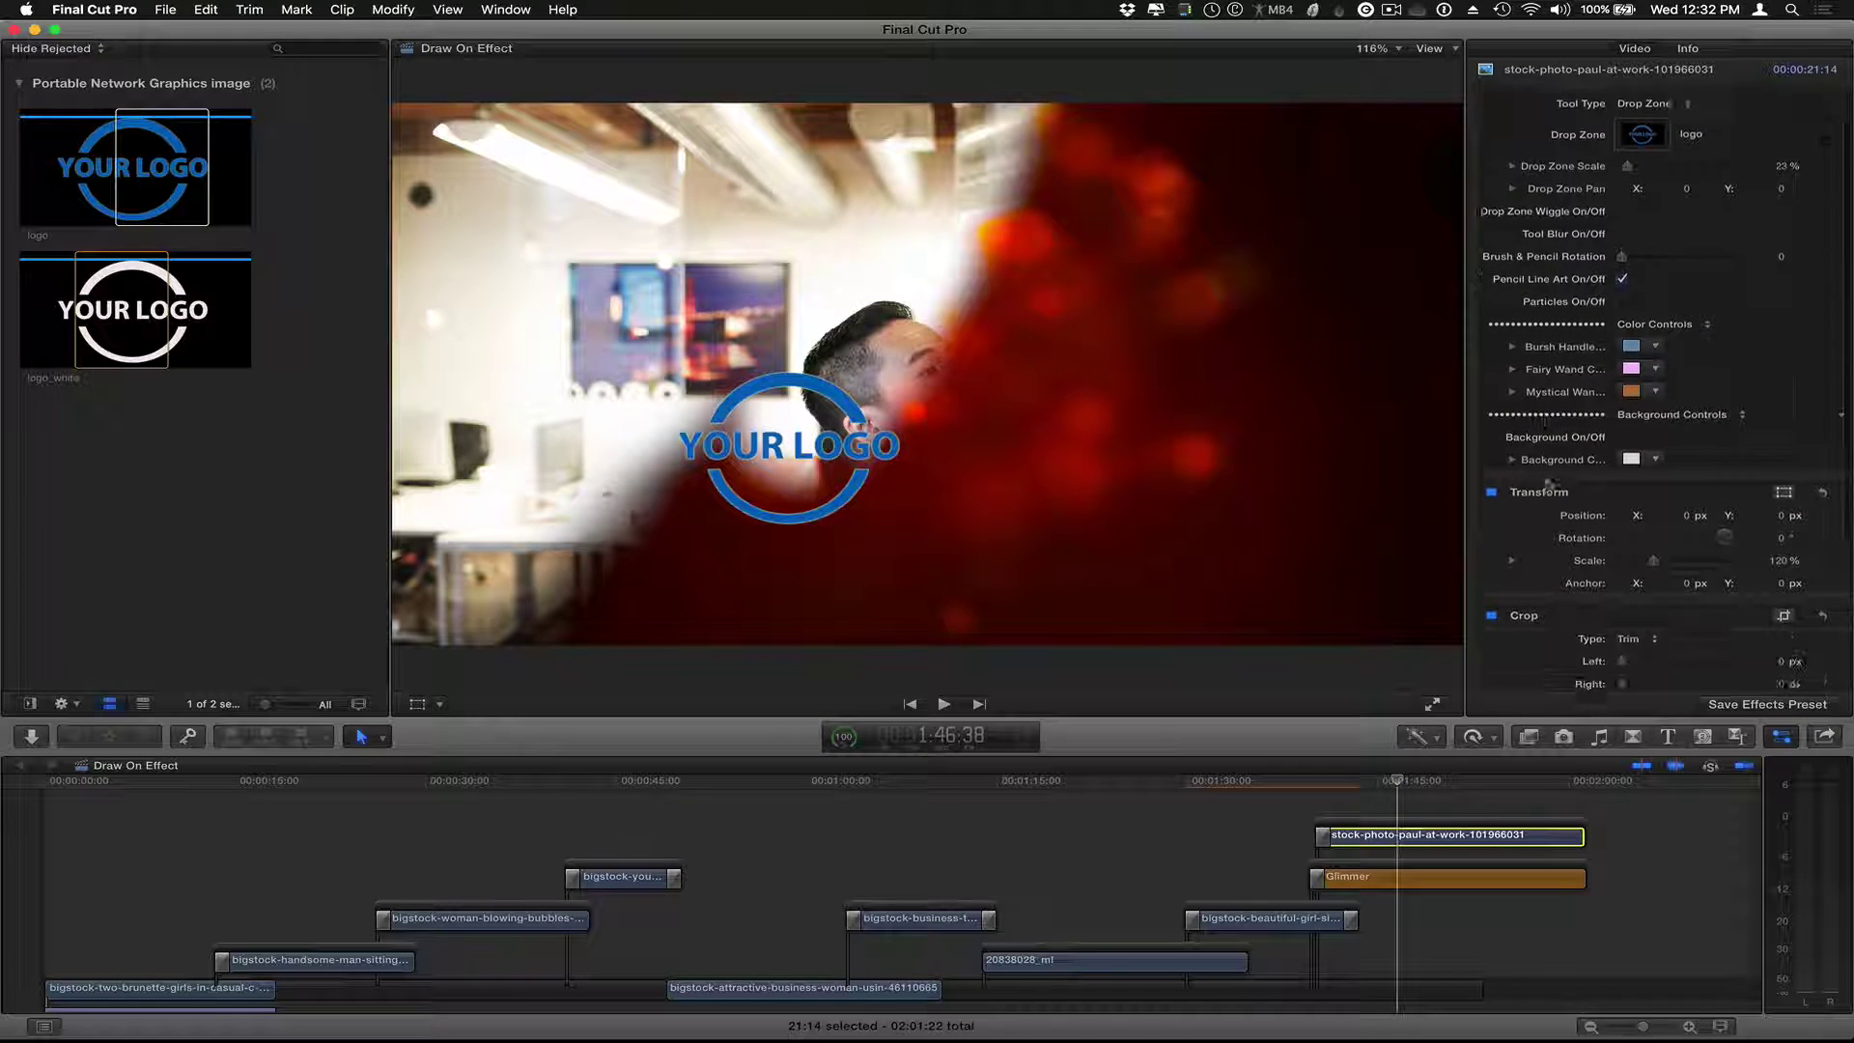